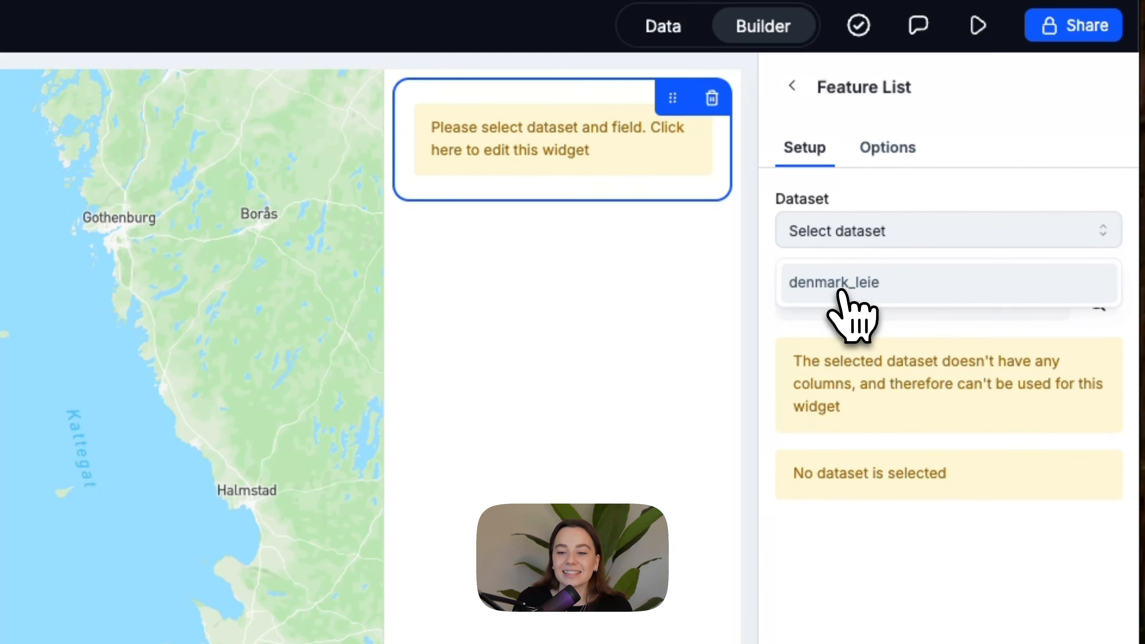
Set the Feature List's dataset to denmark_leie
click(840, 289)
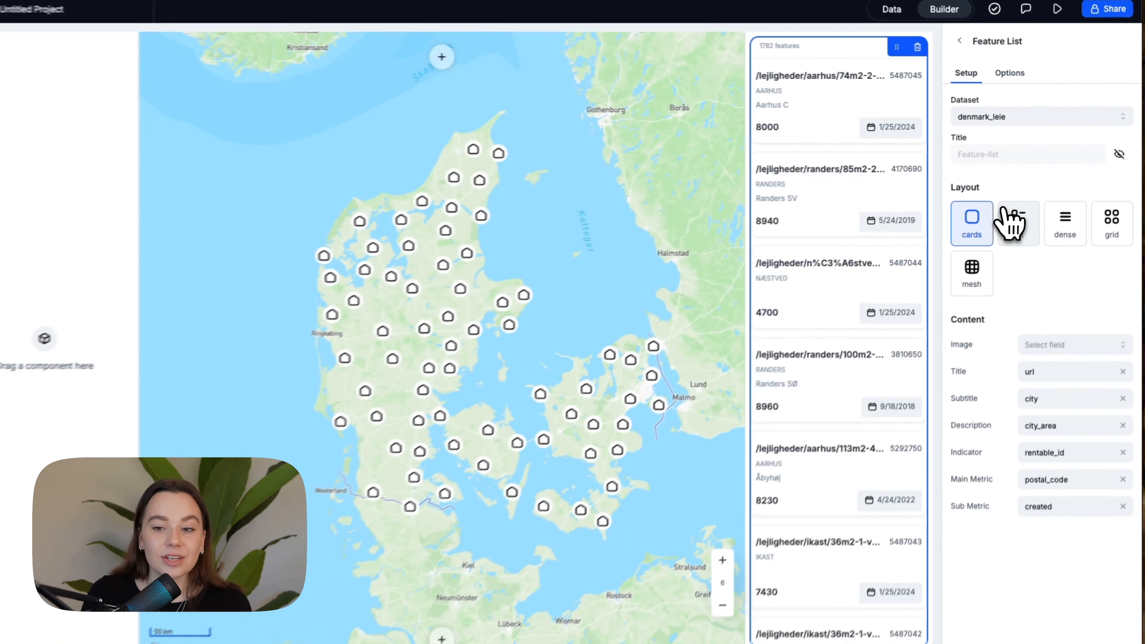
Preview the feature list in the list, dense, grid and mesh layouts, and return it to cards
click(1016, 219)
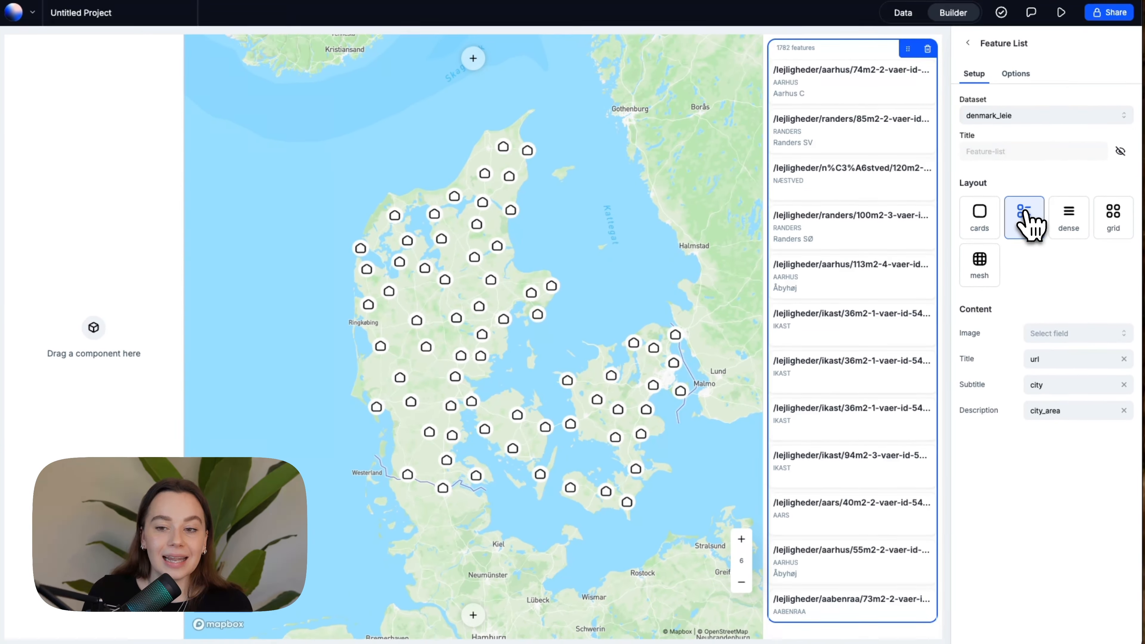
click(1066, 216)
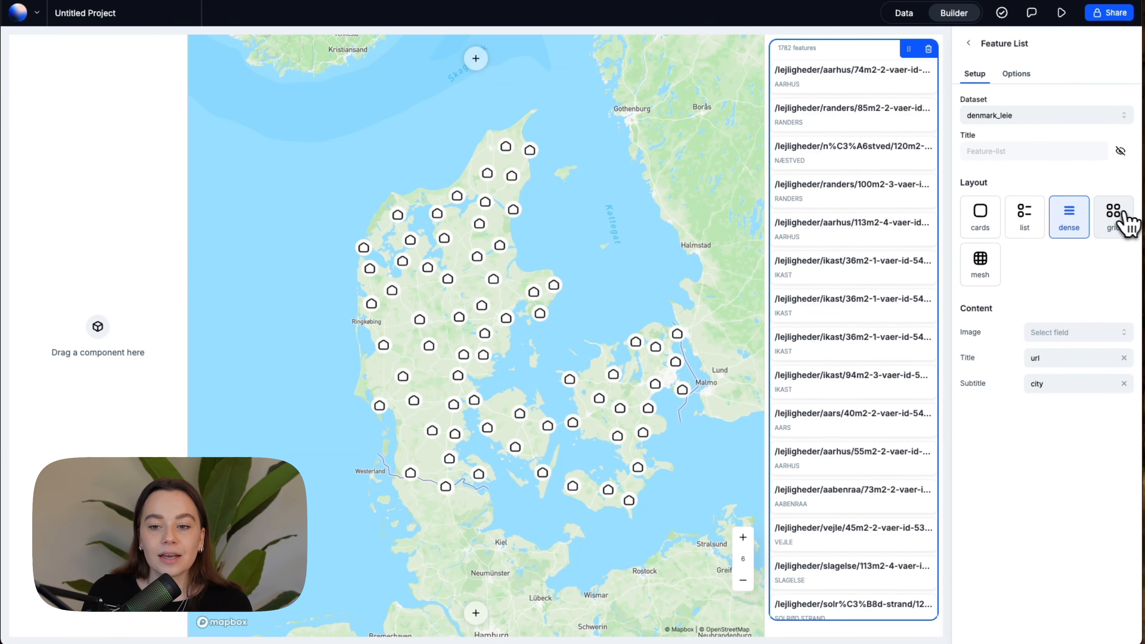
click(1123, 217)
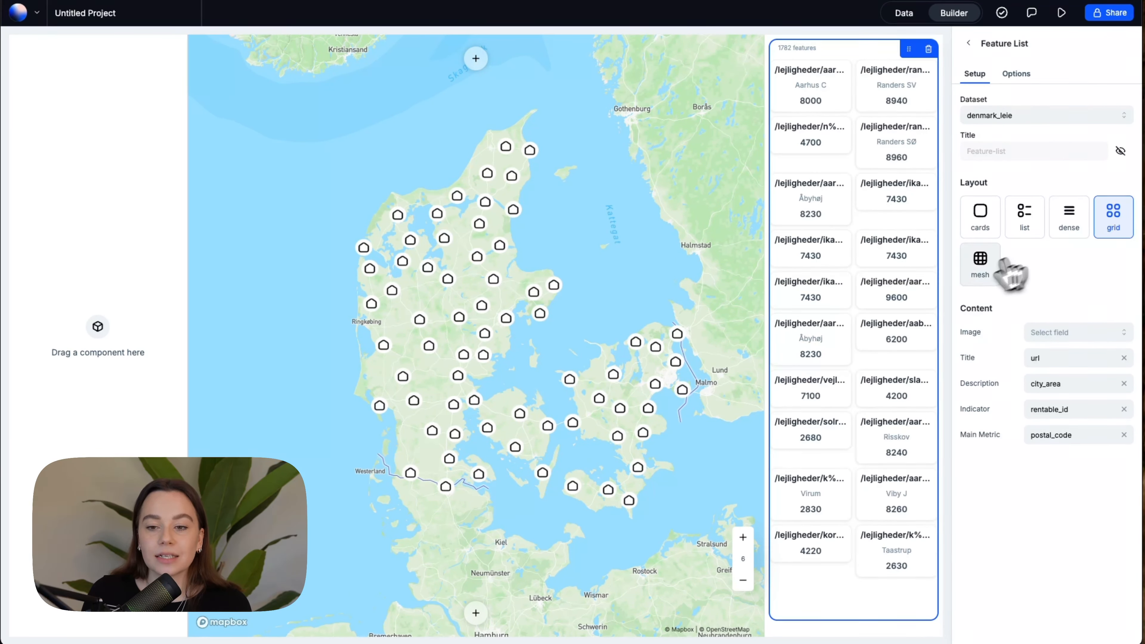
click(974, 271)
click(981, 221)
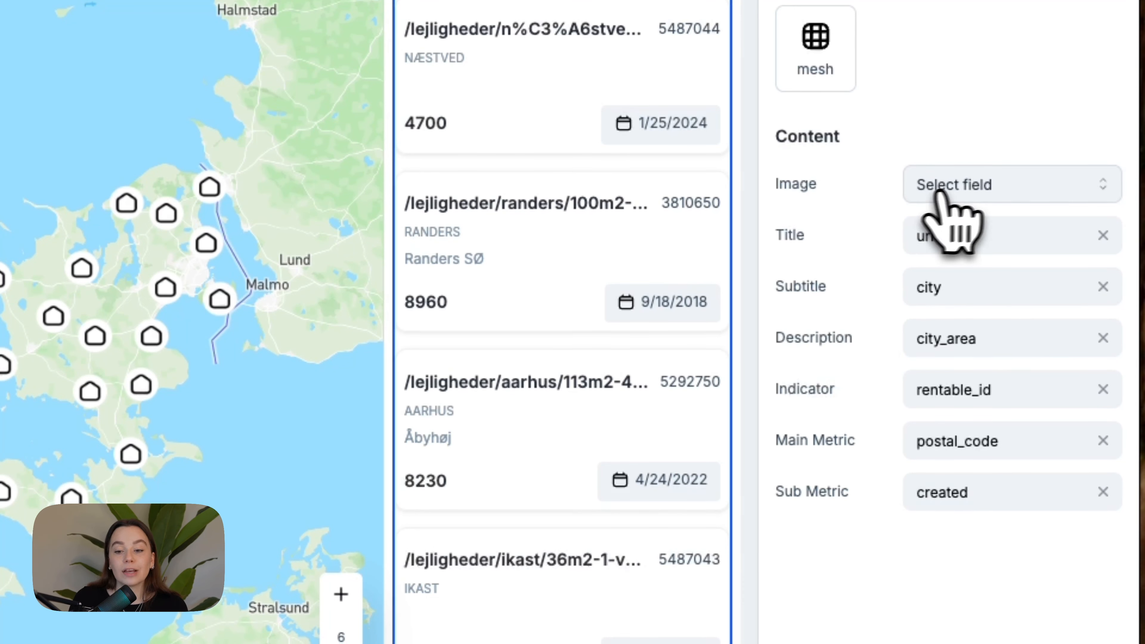
Set the feature cards' image to the images field and their title to the title field
click(969, 189)
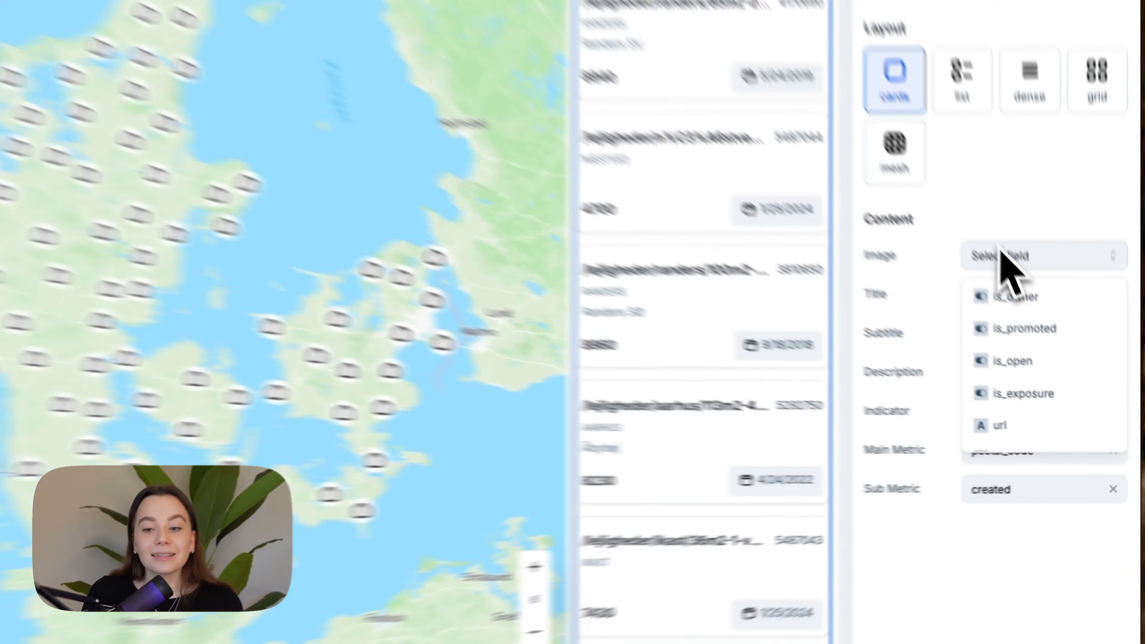
click(952, 147)
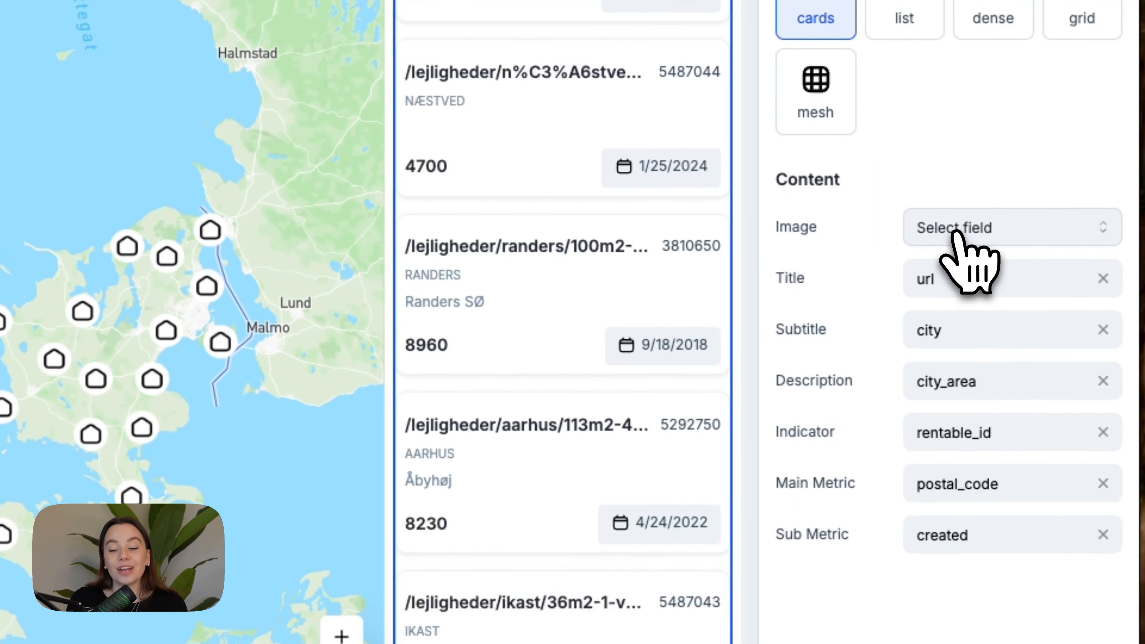
click(1053, 338)
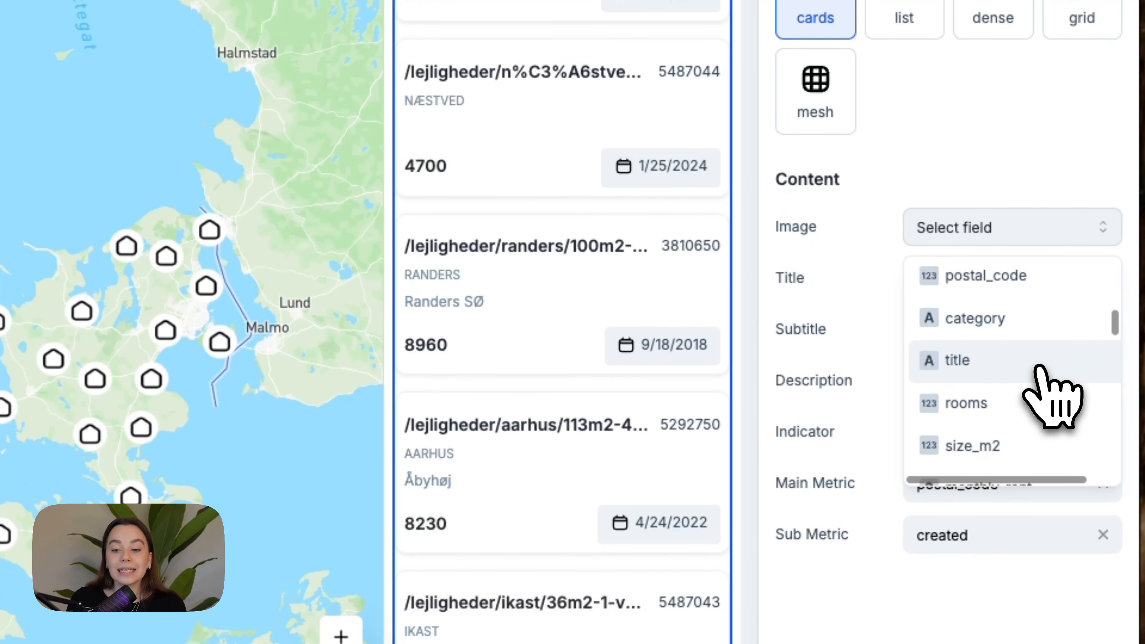
click(1025, 413)
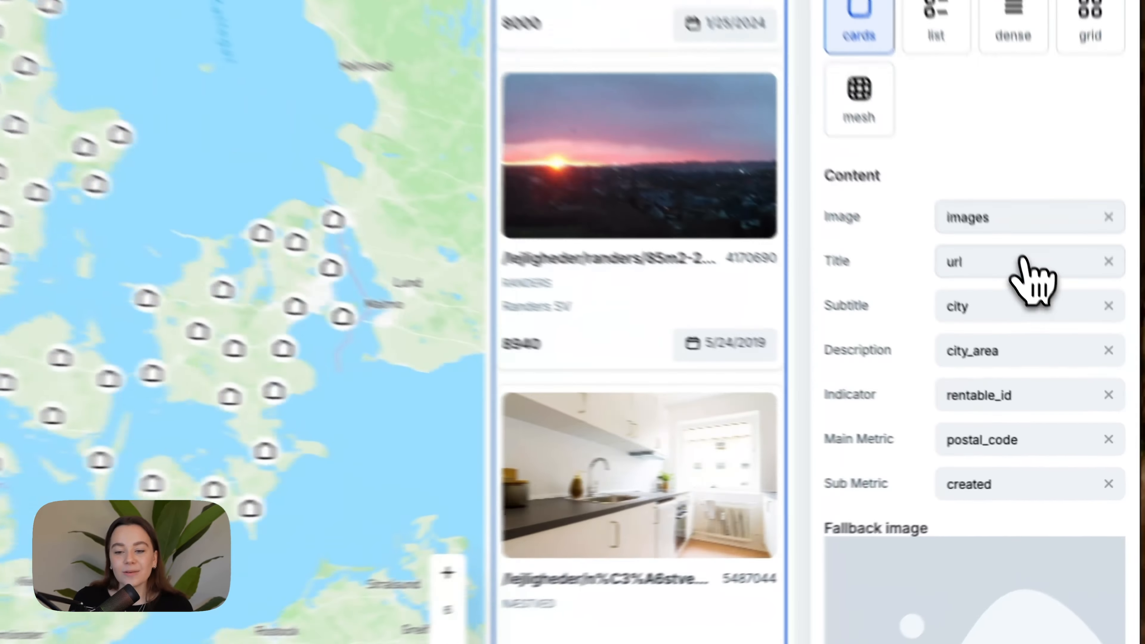
click(1075, 357)
scroll(1096, 469, down, 5)
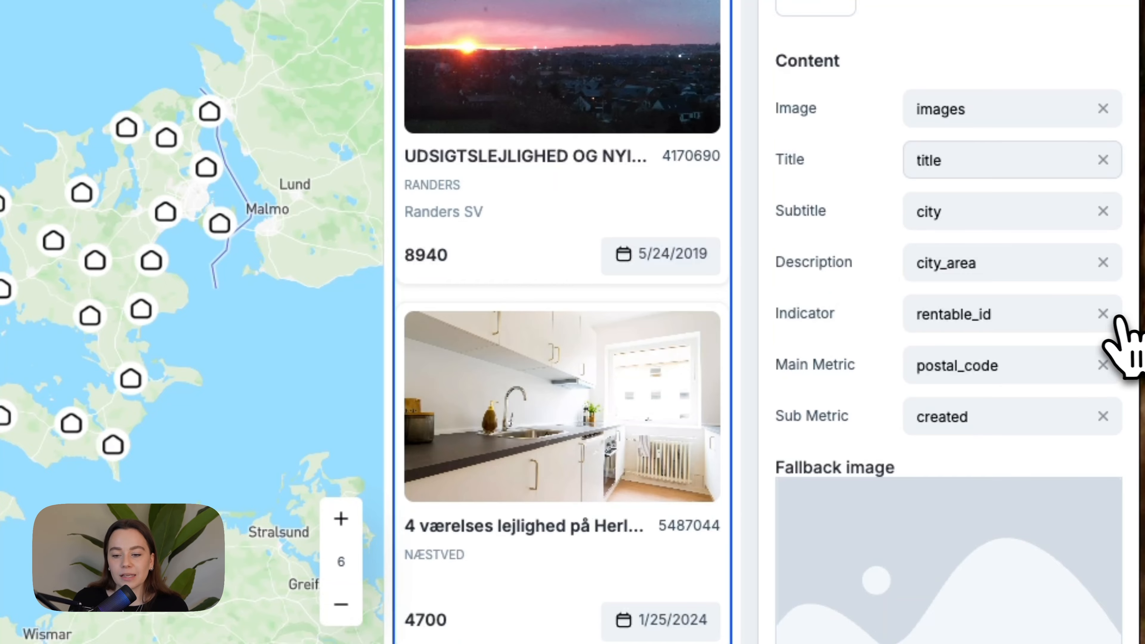
Clear the cards' Indicator and Description fields and set the Main Metric to monthly_rent
click(1104, 314)
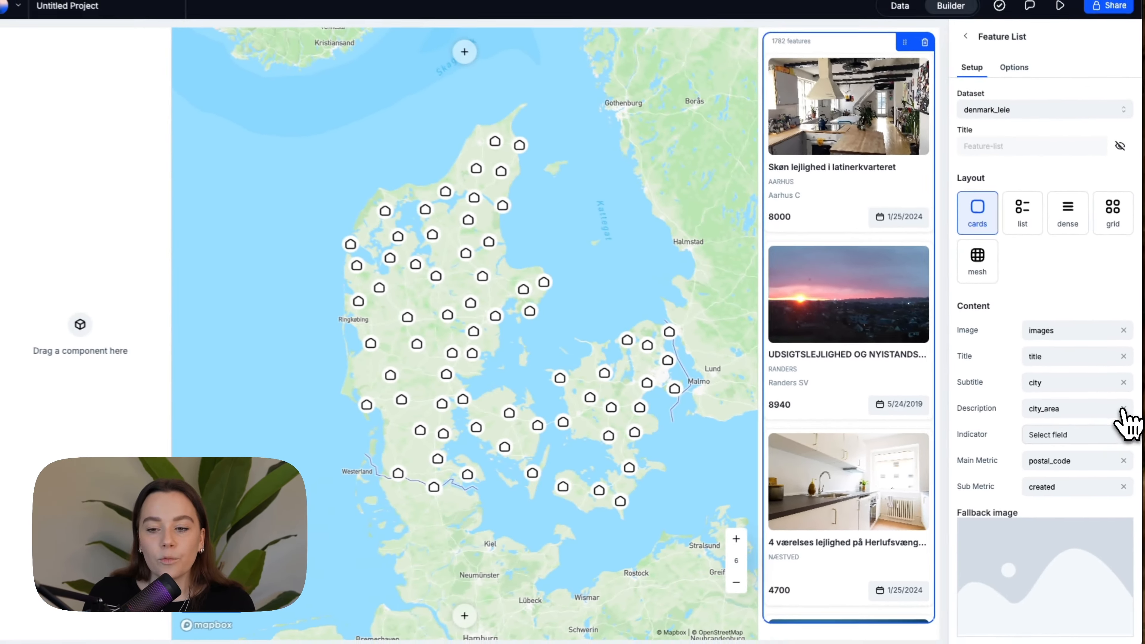
click(1103, 367)
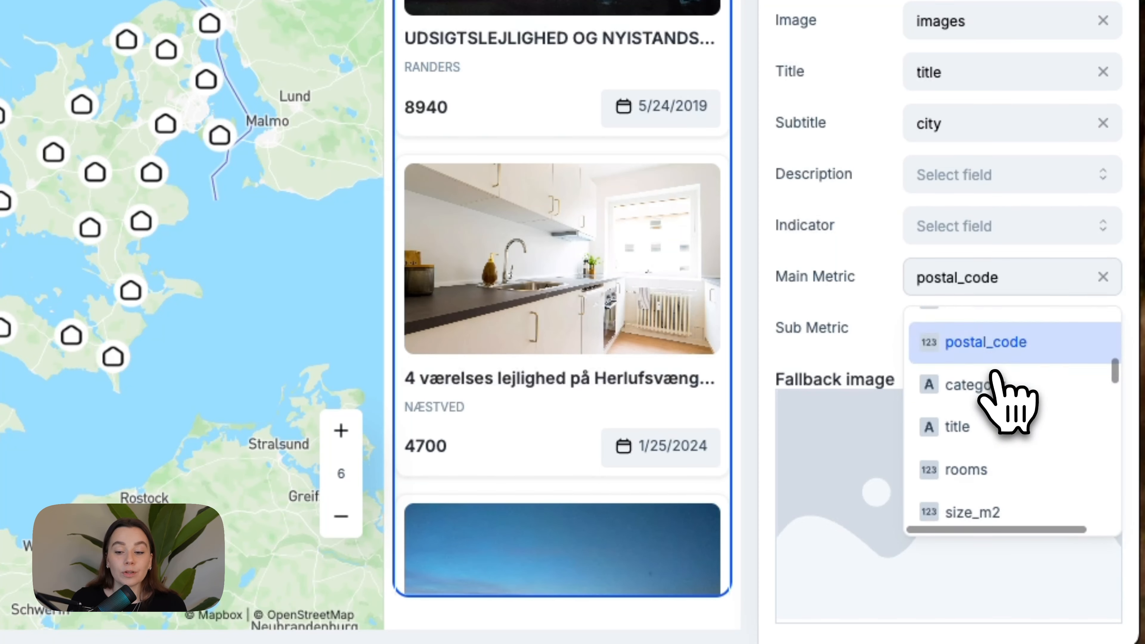
click(1007, 437)
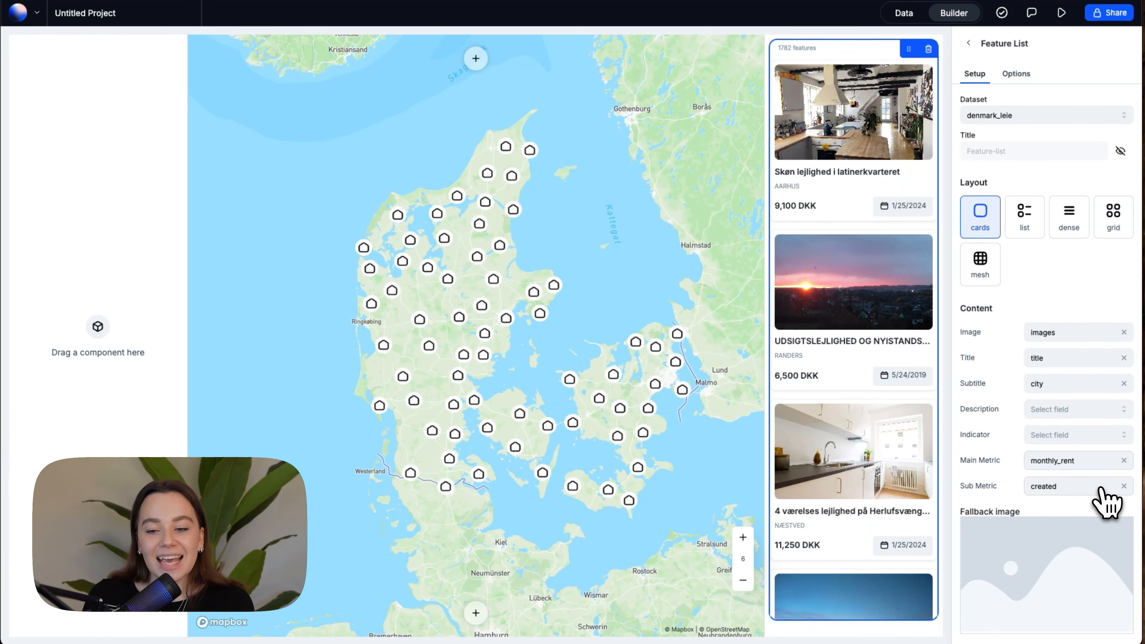
Set the feature cards' Sub Metric to the available_from field
click(1095, 489)
scroll(1068, 541, up, 5)
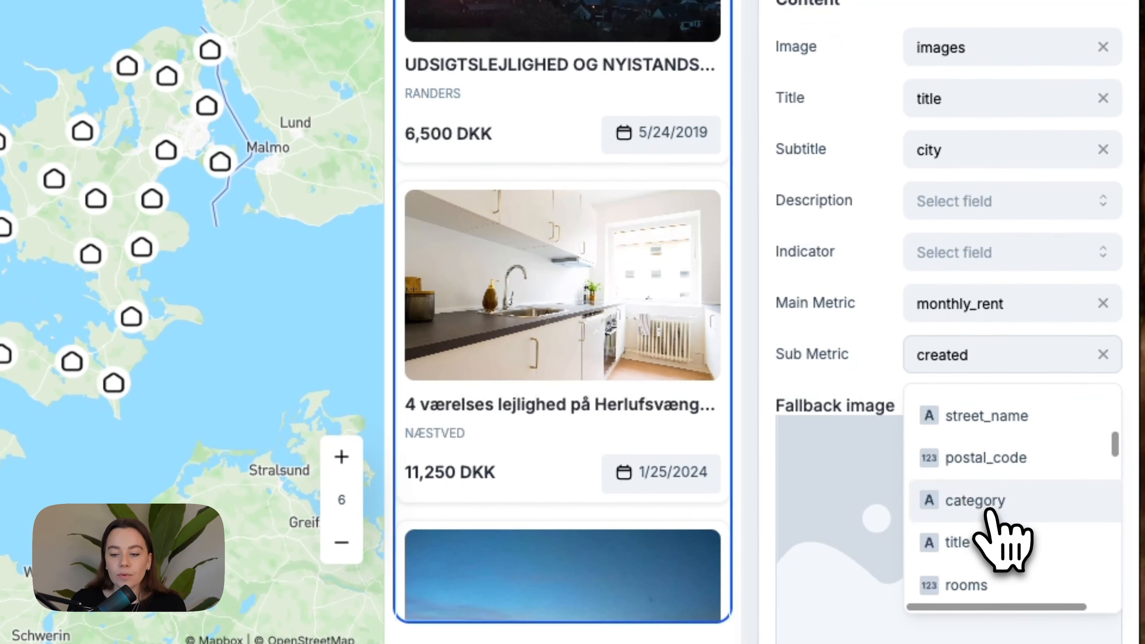
scroll(988, 519, down, 4)
scroll(982, 496, up, 1)
scroll(983, 519, down, 6)
click(984, 478)
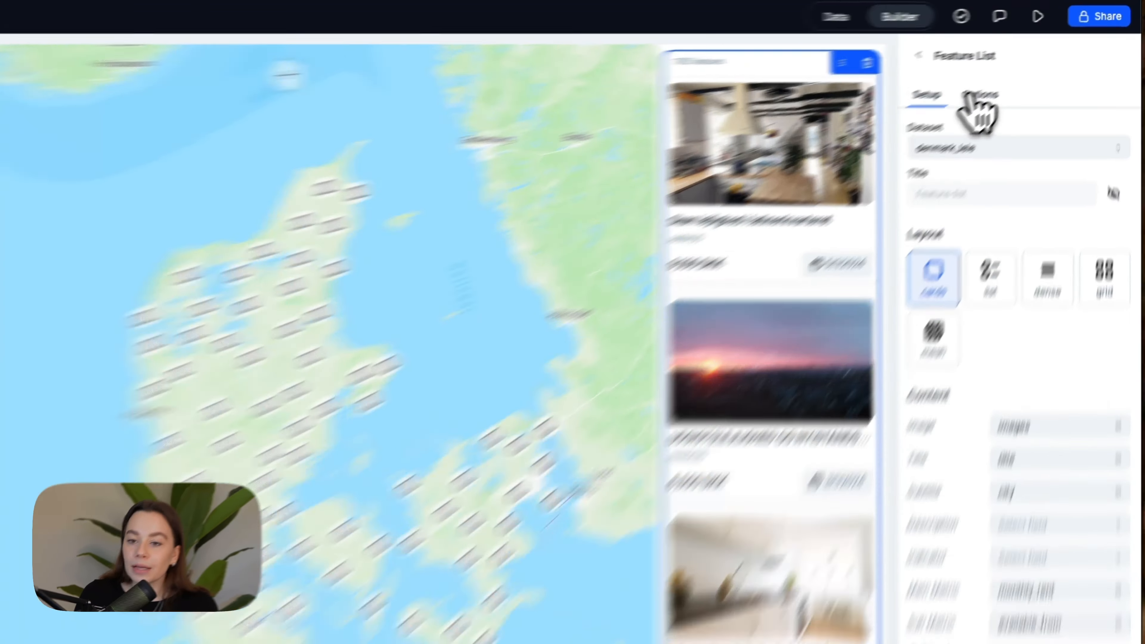
Turn on Filter by Viewport for the feature list and test it by zooming the map into Aarhus
click(1015, 75)
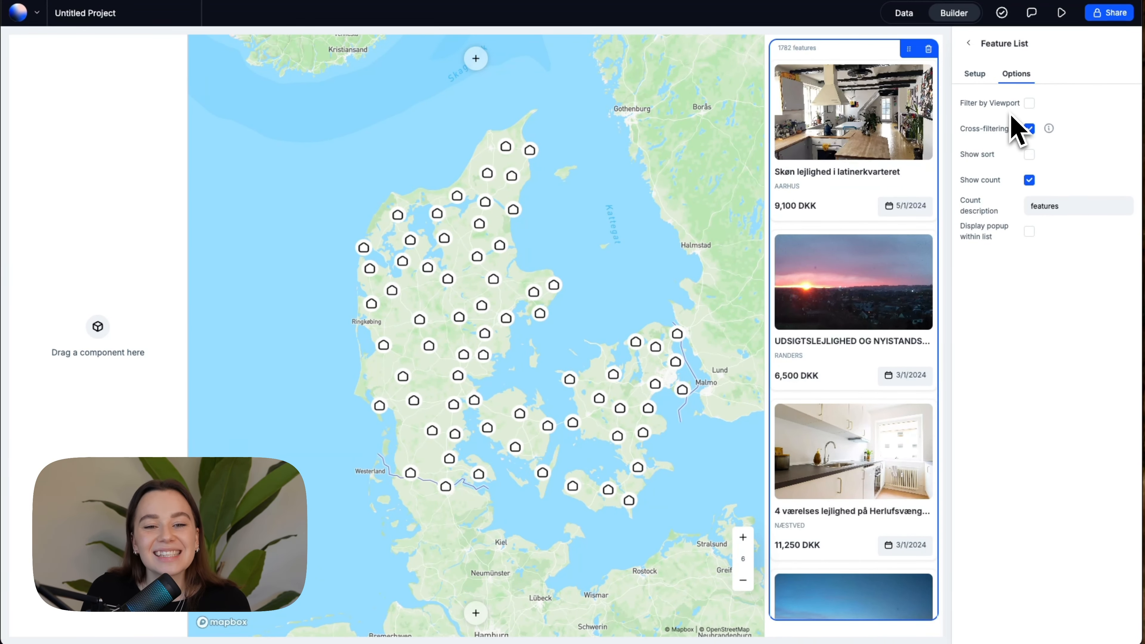
click(1030, 104)
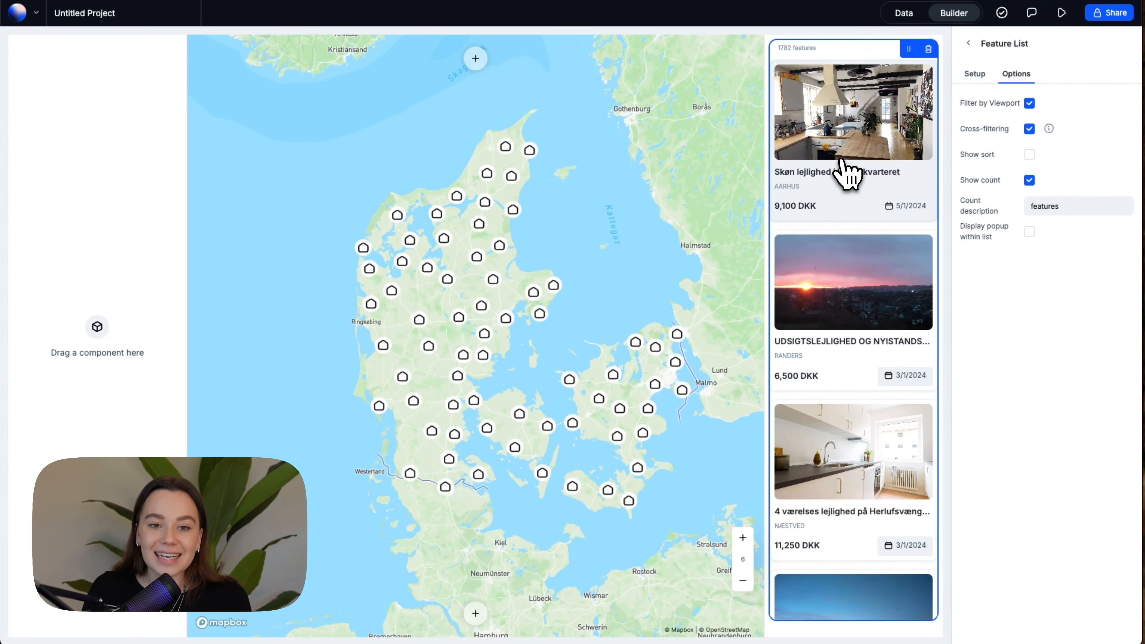
scroll(498, 266, up, 5)
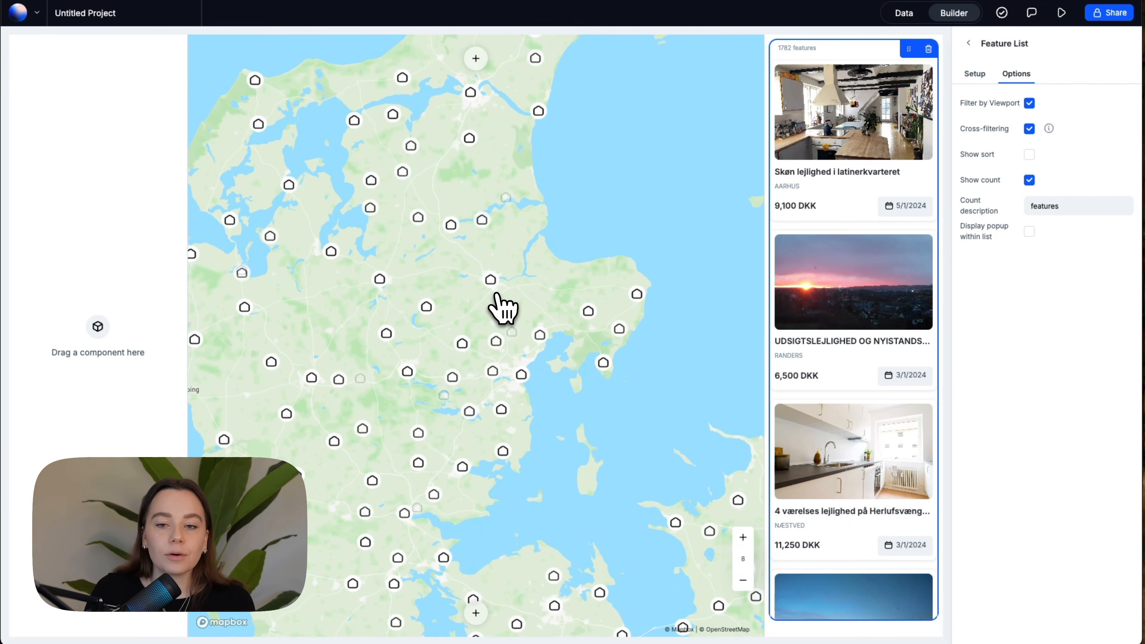
scroll(514, 271, up, 2)
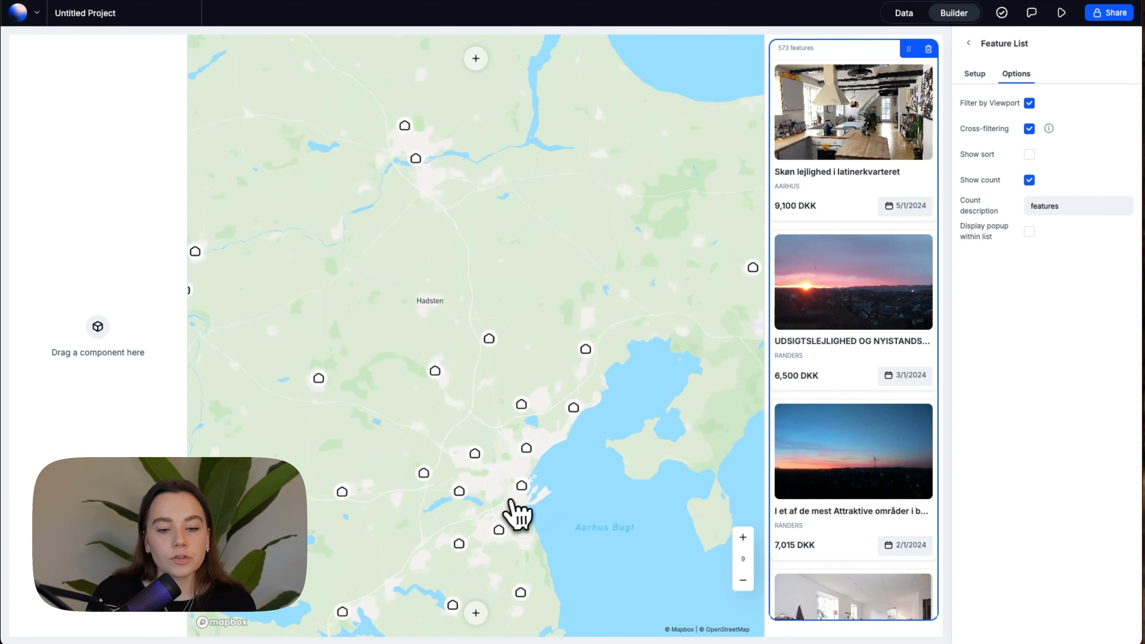
scroll(524, 524, up, 2)
drag(524, 479, 562, 340)
scroll(564, 233, up, 1)
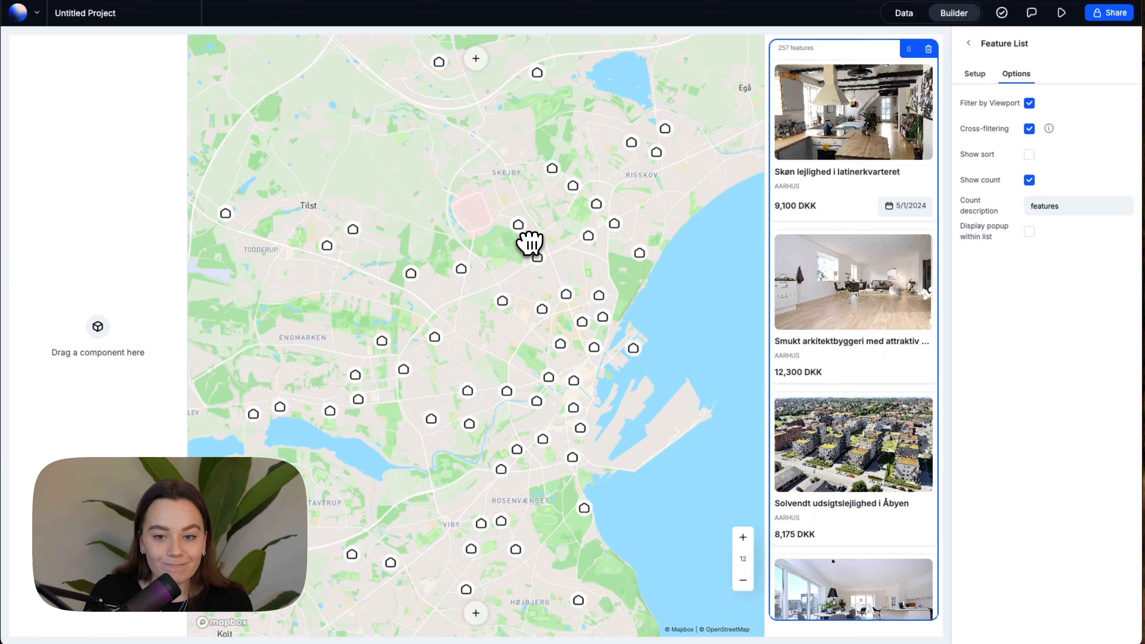
scroll(530, 243, down, 3)
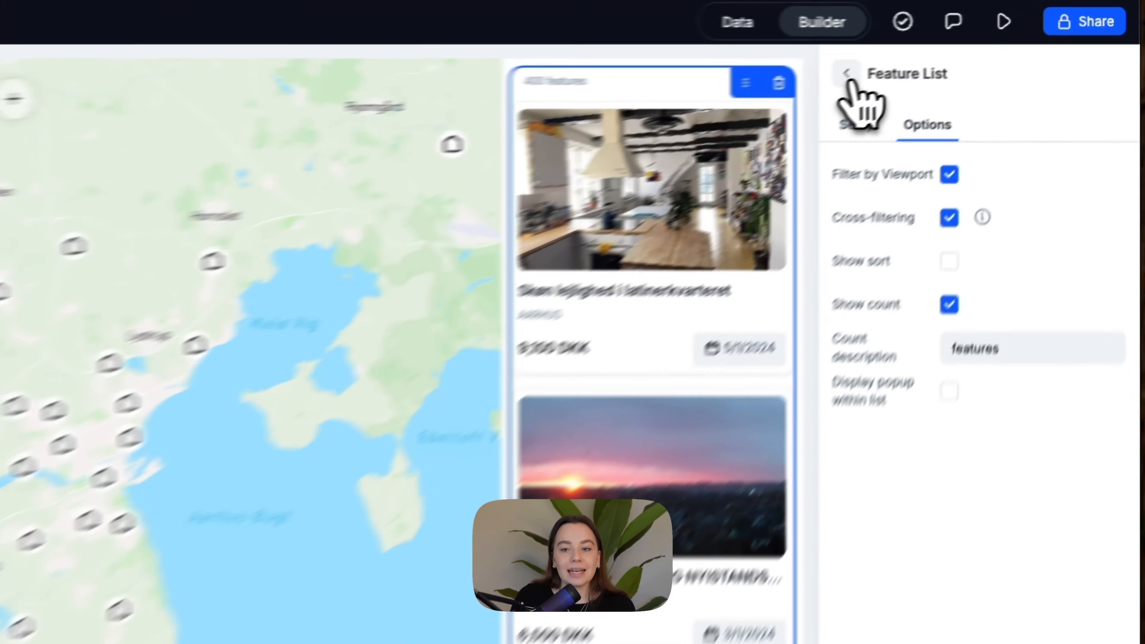
Add a project title element to the empty side section and name the project "Apartments in Denmark"
click(968, 43)
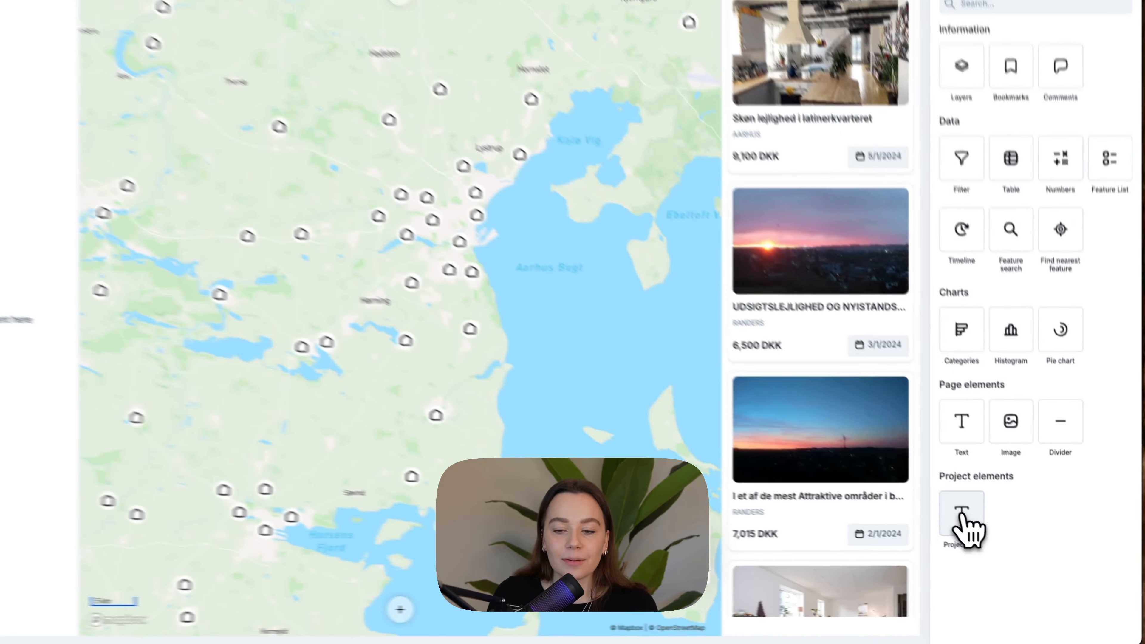
drag(860, 440, 169, 246)
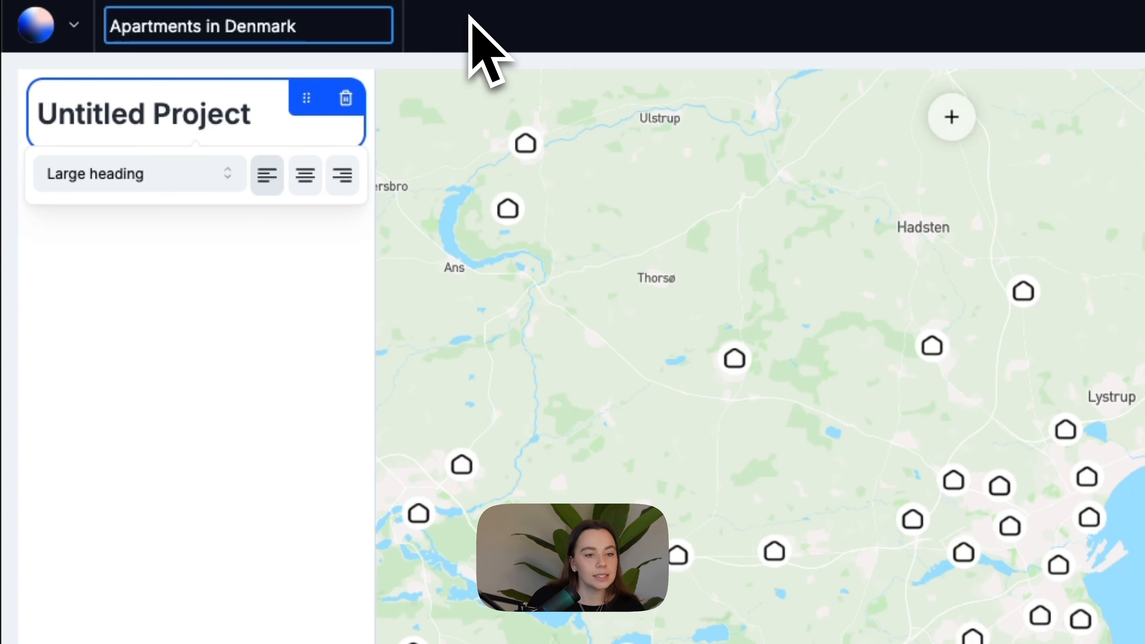
click(224, 525)
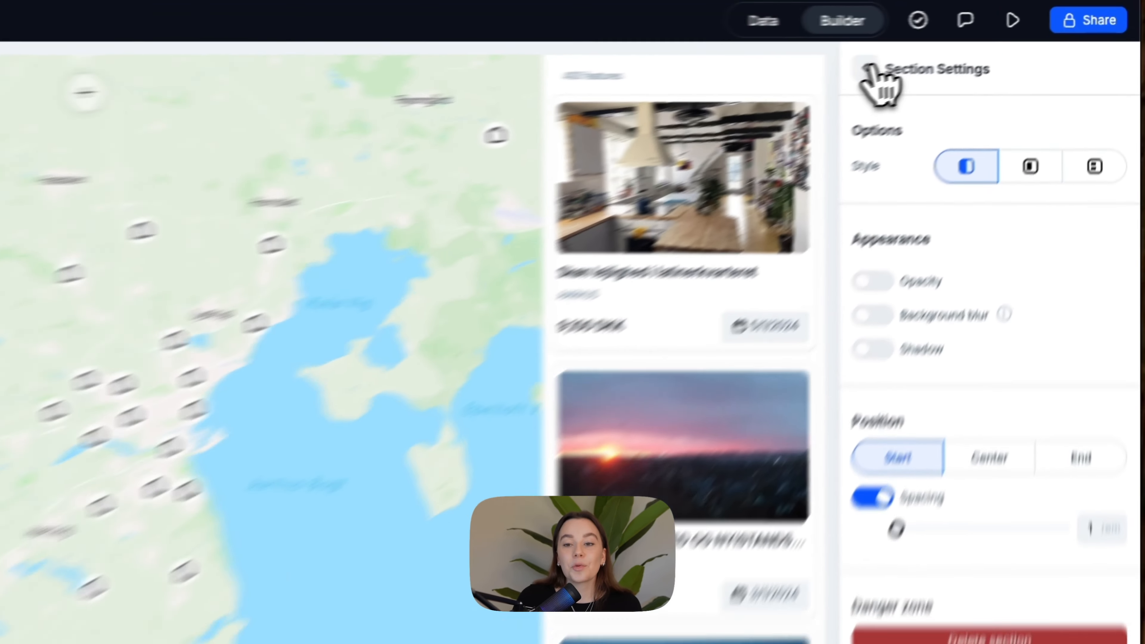
Add a filter below the project title, title it "Monthly Rent" and set its dataset to denmark_leie
click(968, 43)
drag(855, 402, 51, 180)
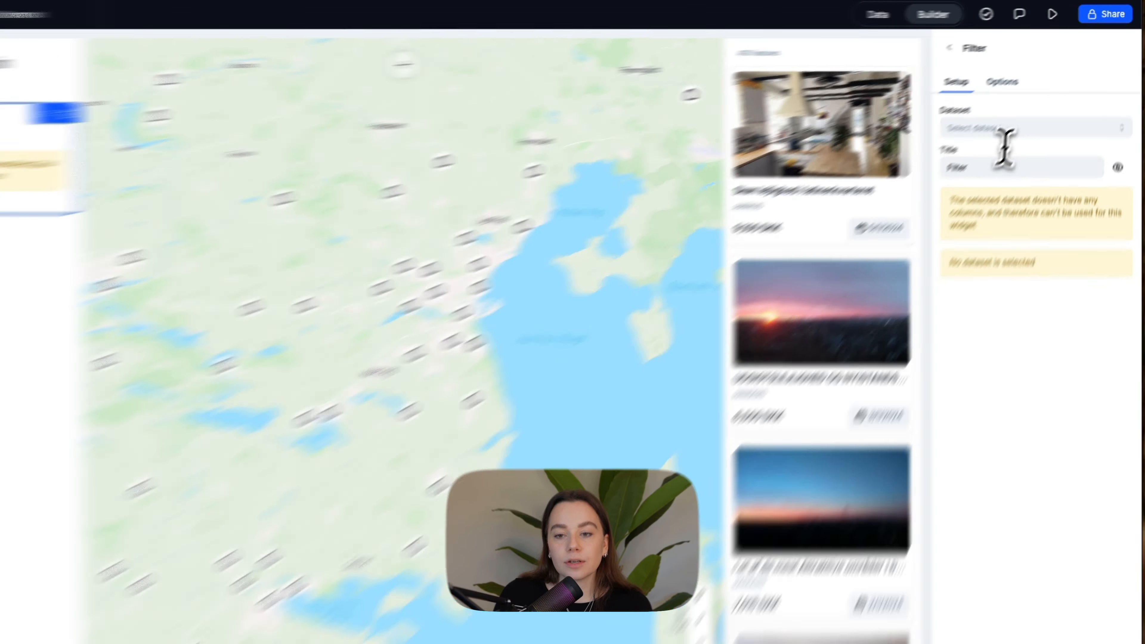
double_click(998, 151)
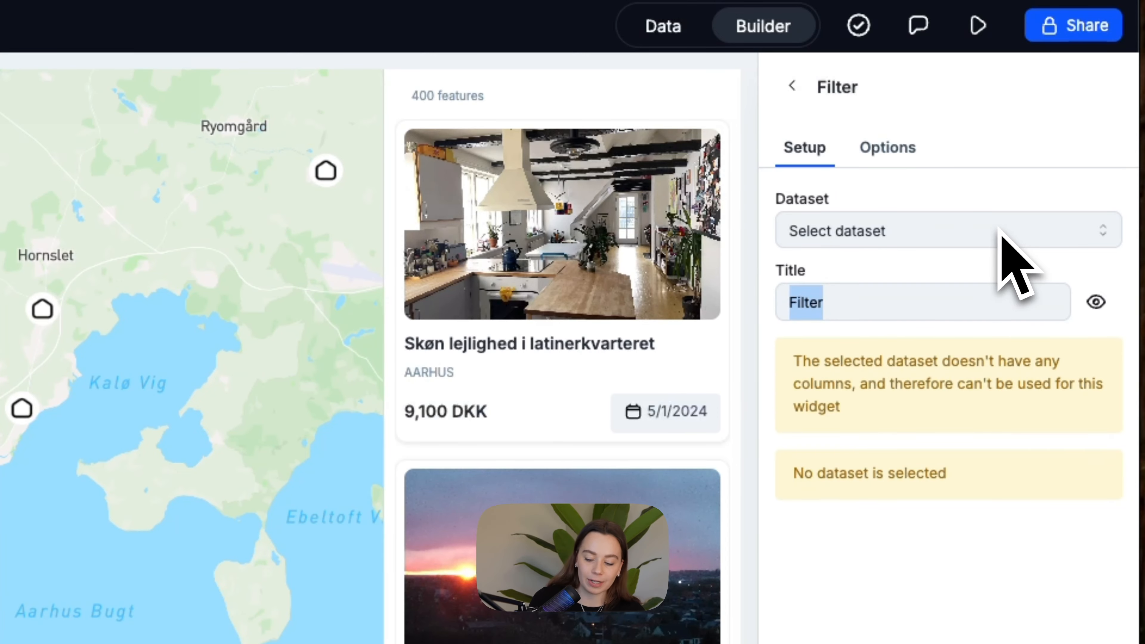
text(Monthly Rent)
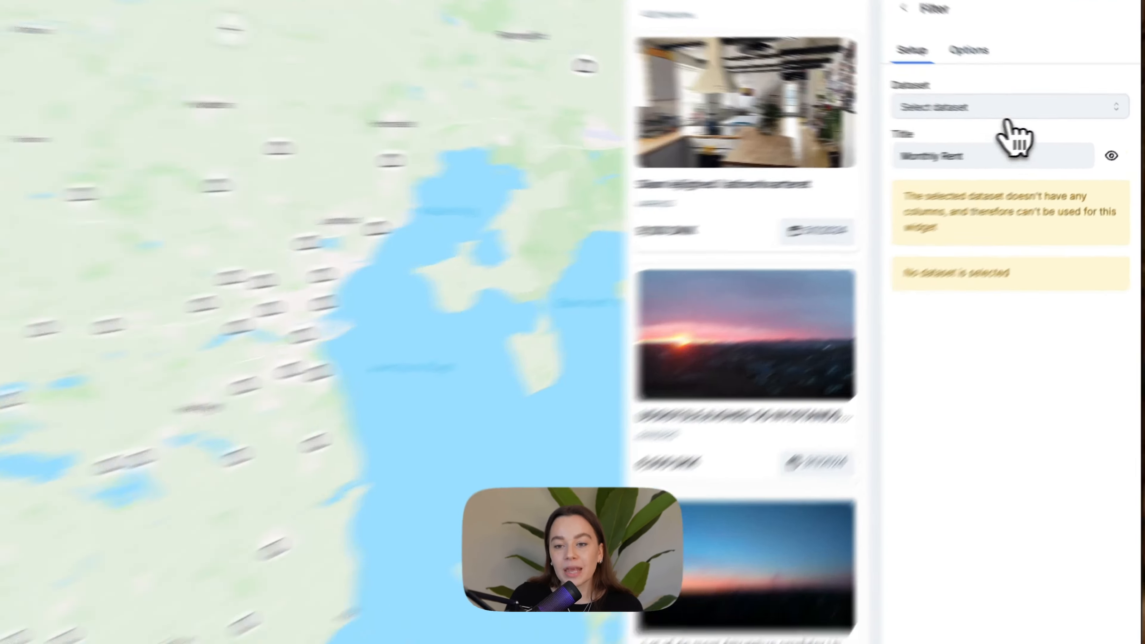
click(1053, 115)
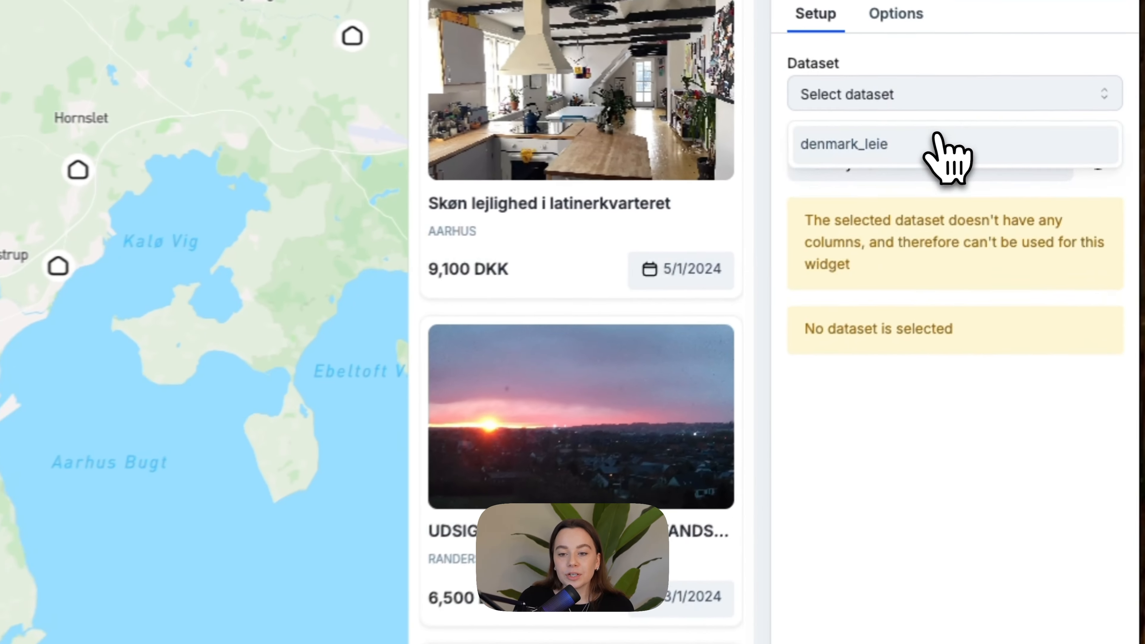
click(1041, 142)
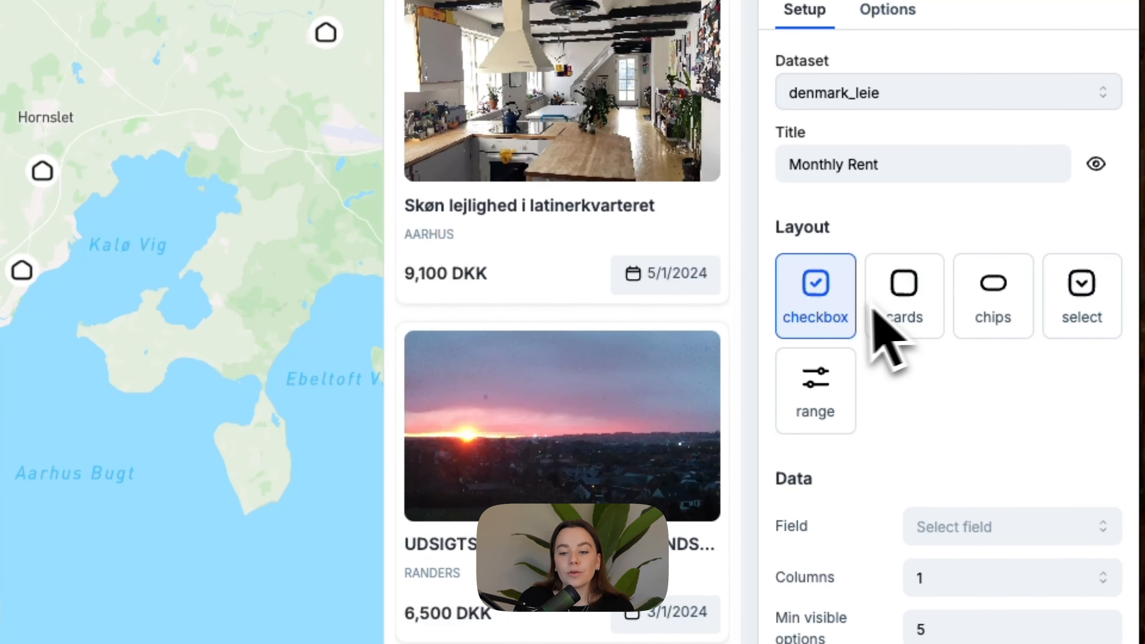
Set the Monthly Rent filter to the cards layout with monthly_rent as its field
click(920, 305)
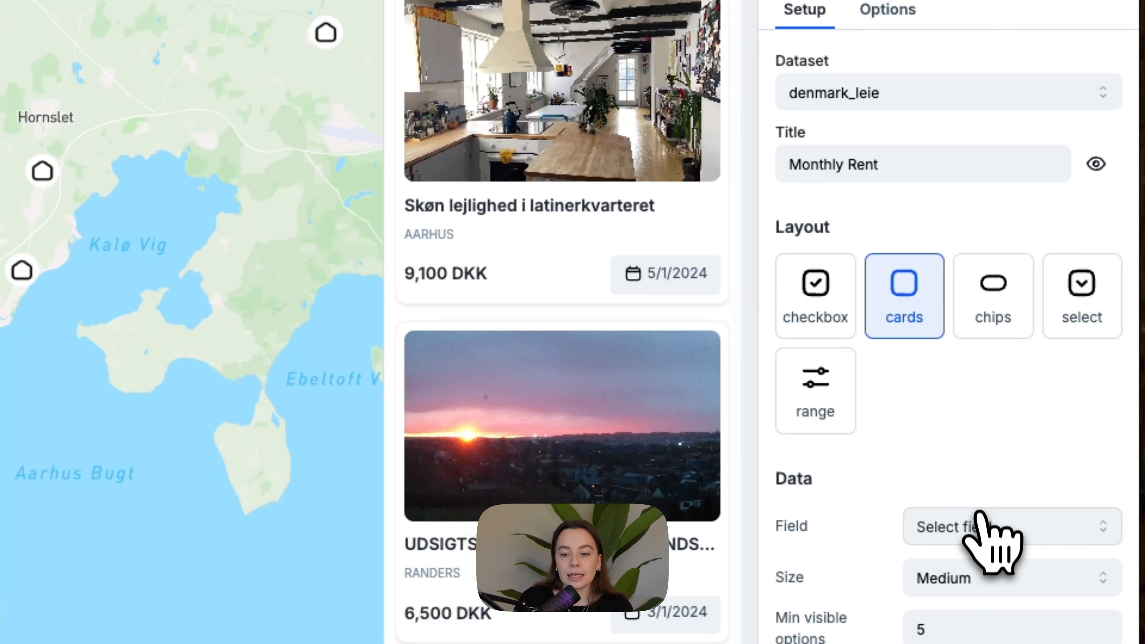
click(983, 524)
scroll(1010, 622, down, 3)
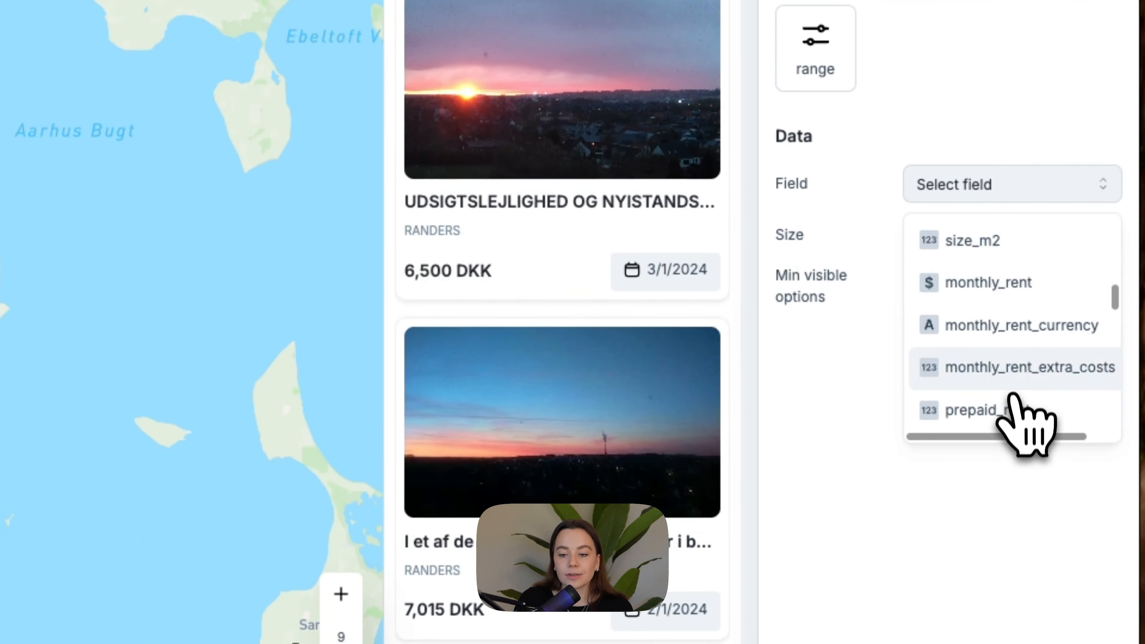
click(1010, 277)
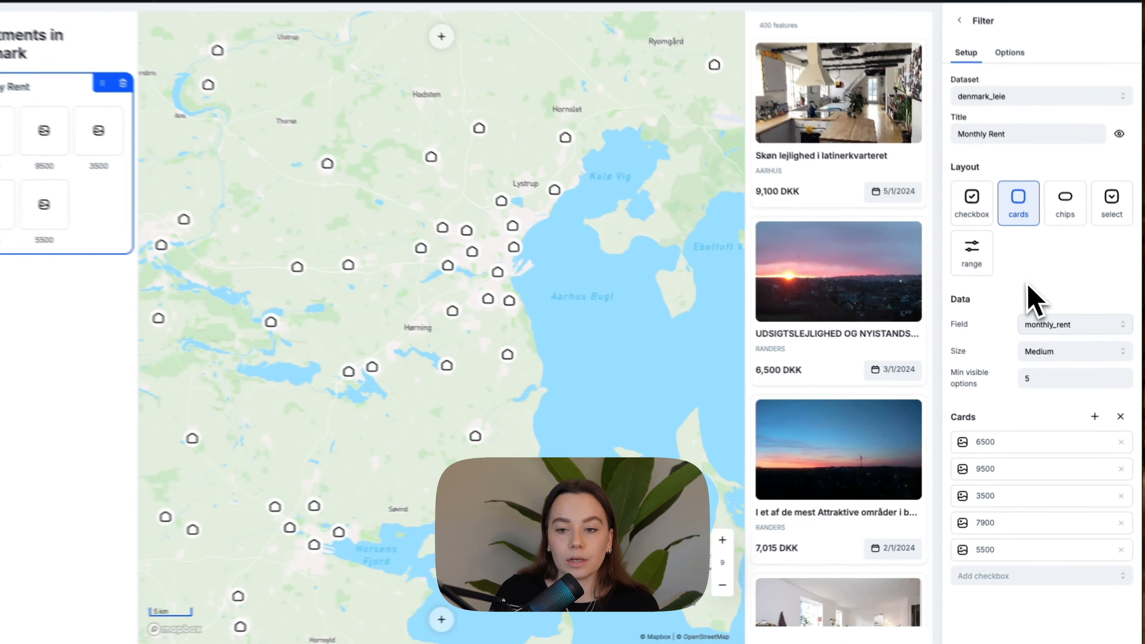
Try the checkbox, cards, chips and select layouts for the Monthly Rent filter, and settle on range
click(987, 231)
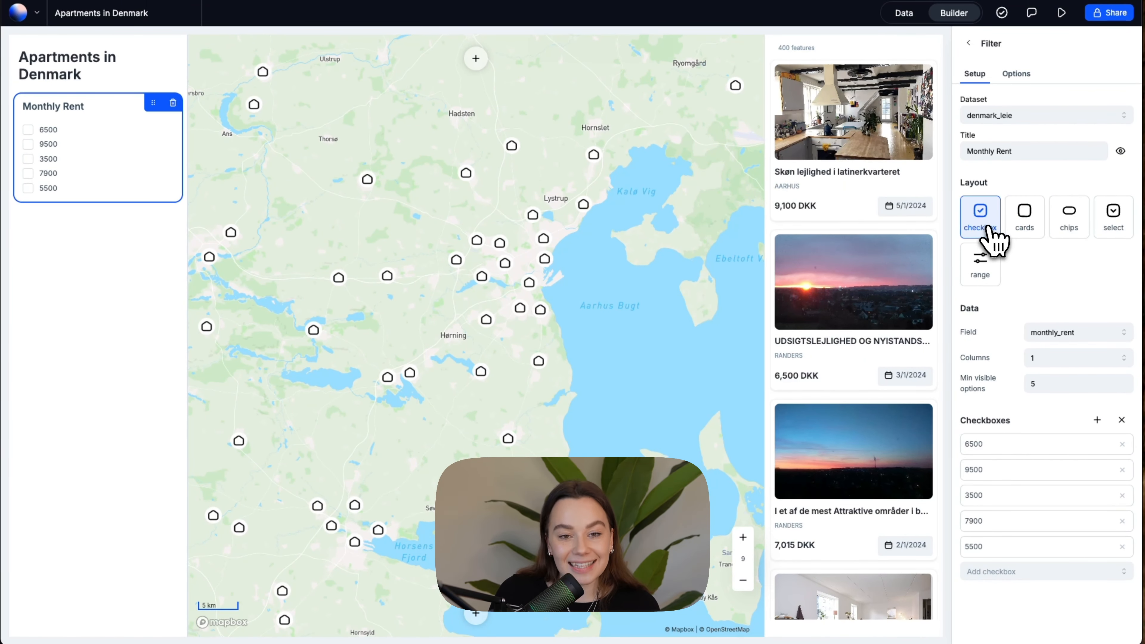
click(1032, 228)
click(1069, 226)
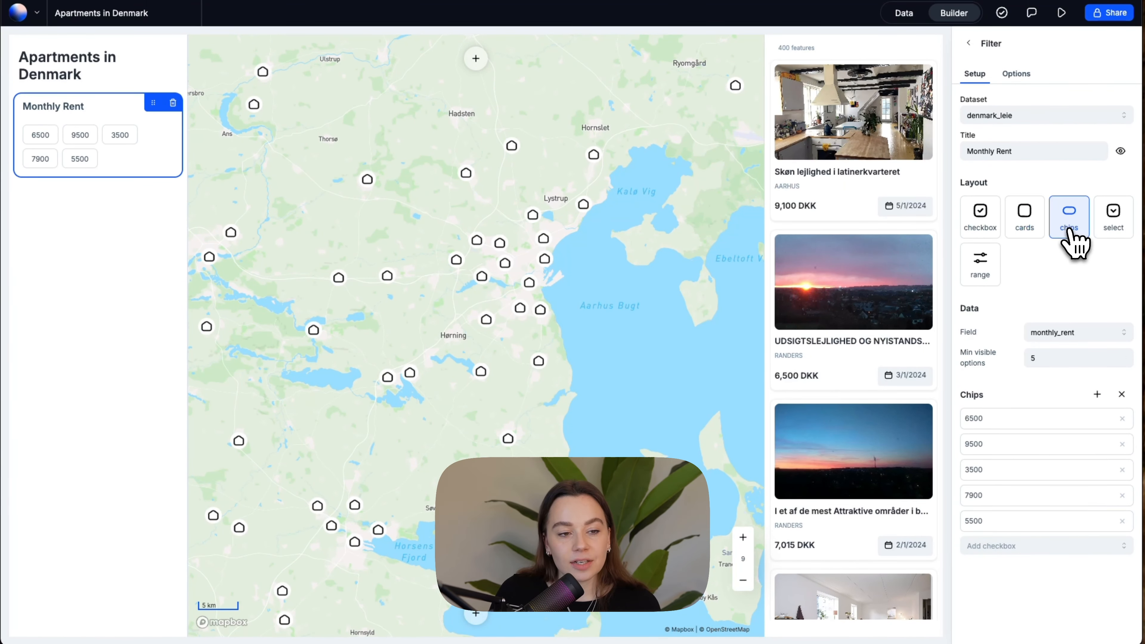
click(1121, 235)
click(992, 281)
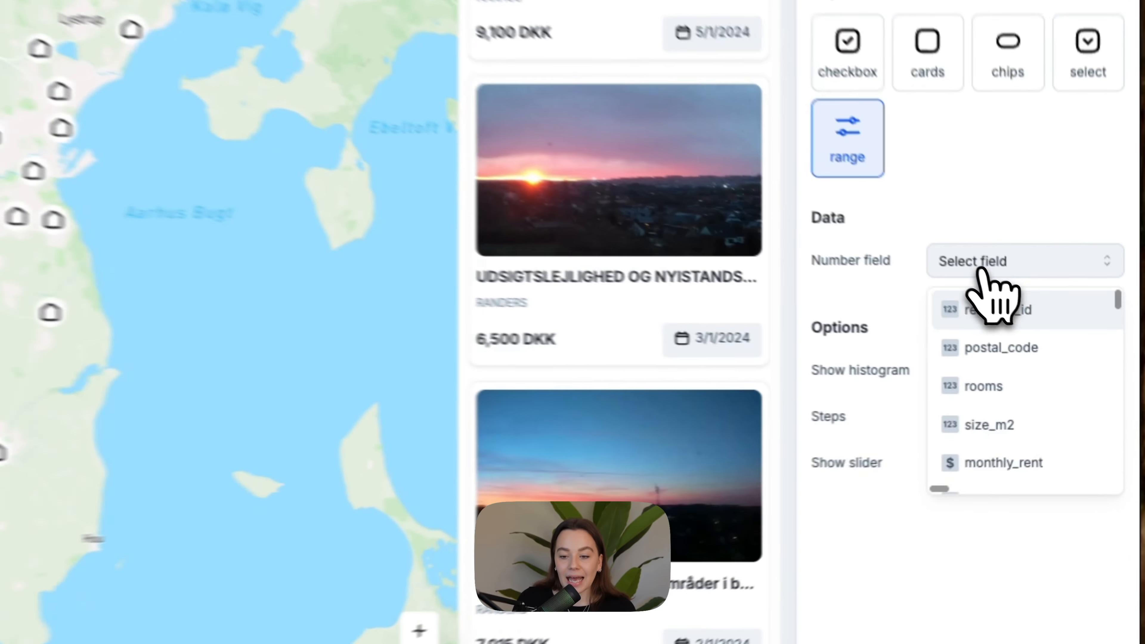
Set the Monthly Rent filter's number field to monthly_rent and its histogram to 20 steps
scroll(1060, 406, down, 3)
scroll(1059, 397, up, 3)
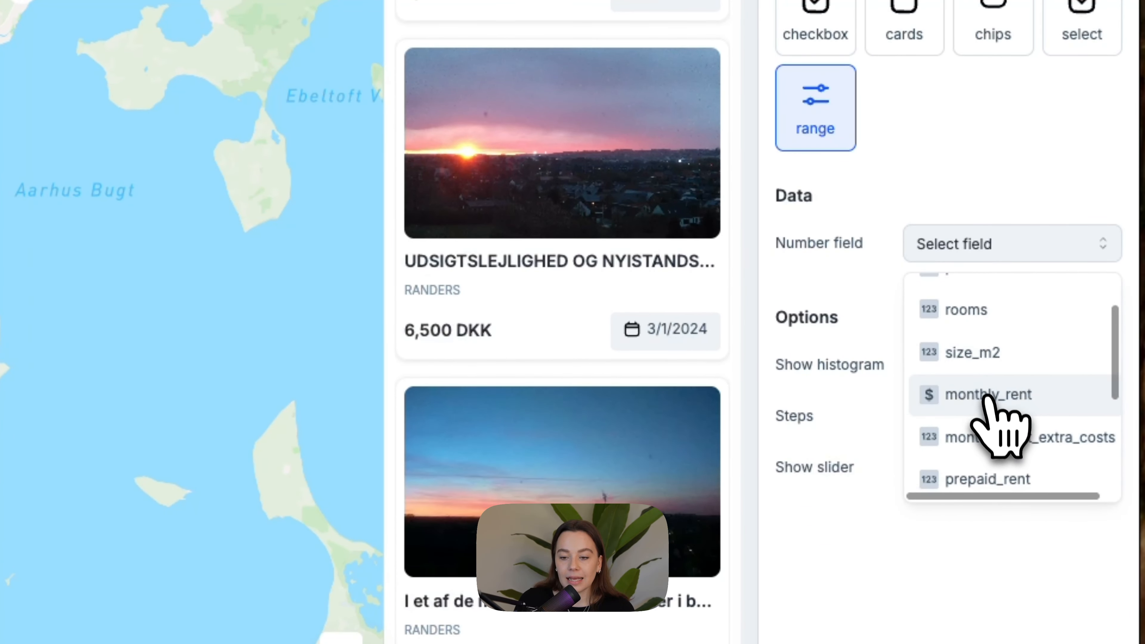
click(993, 395)
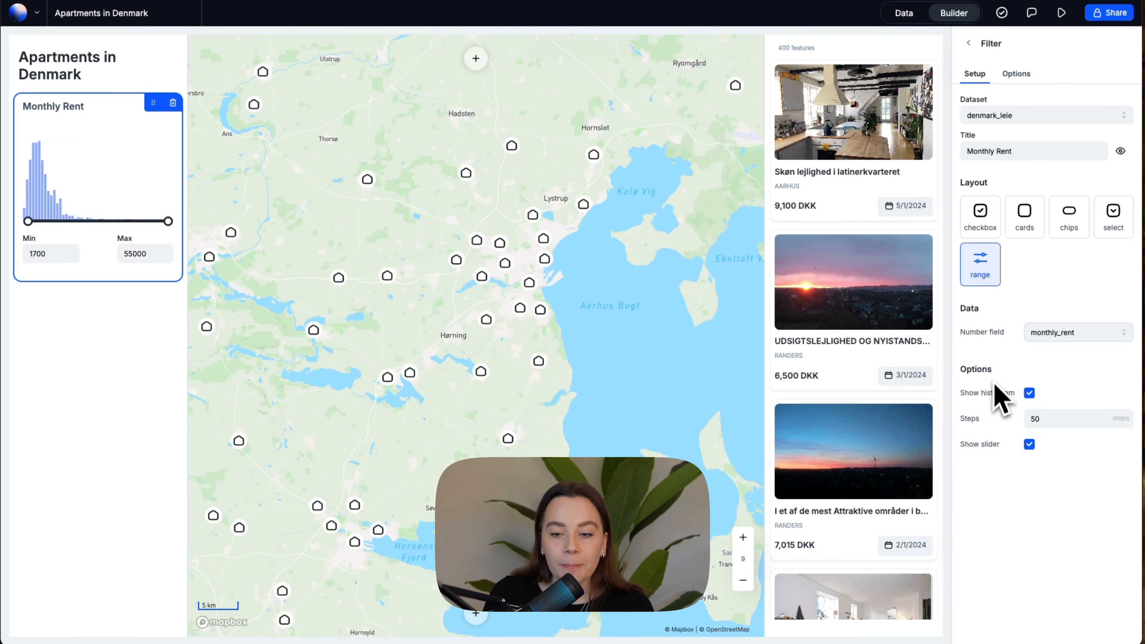
double_click(1039, 420)
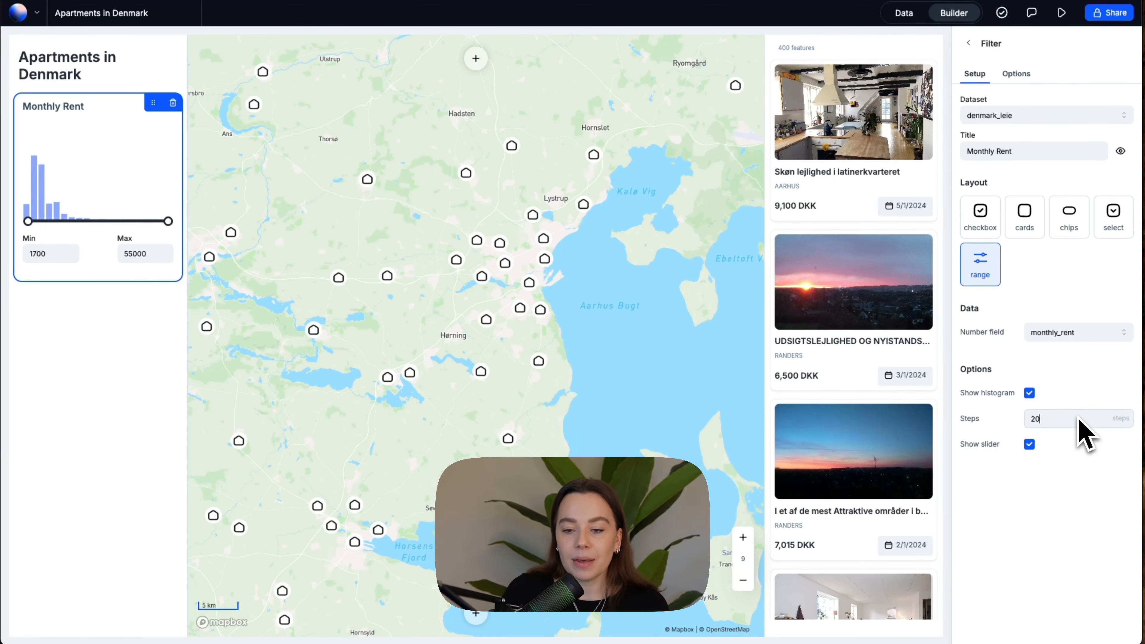
Narrow the Monthly Rent range to a minimum of 9608 and a maximum of 23475
drag(165, 228, 48, 230)
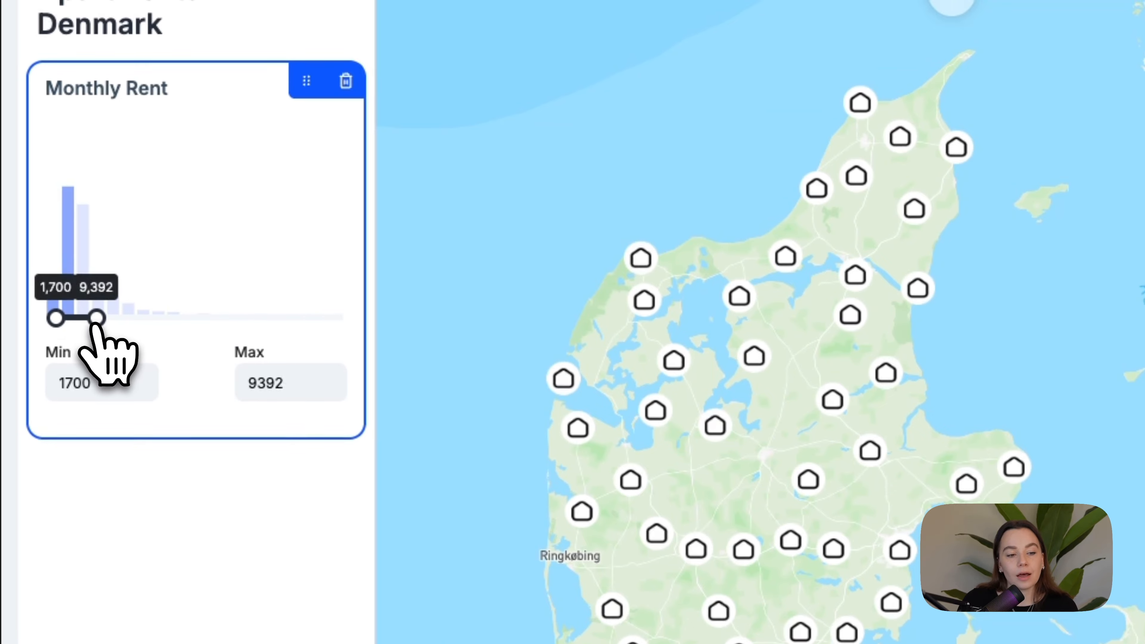
drag(96, 326, 167, 321)
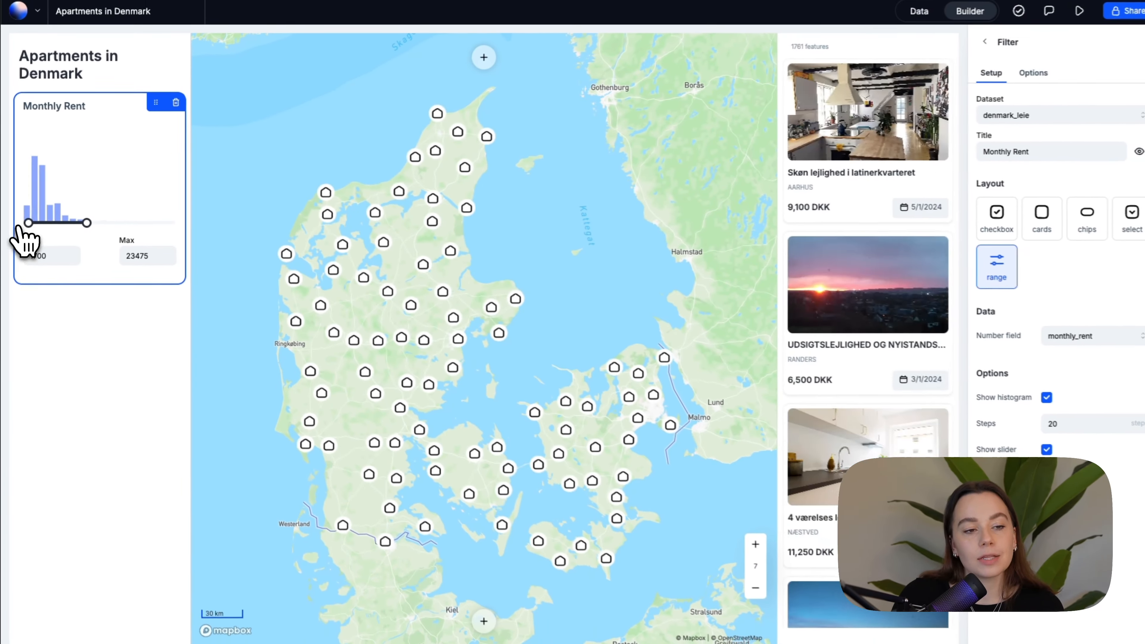
drag(28, 223, 49, 223)
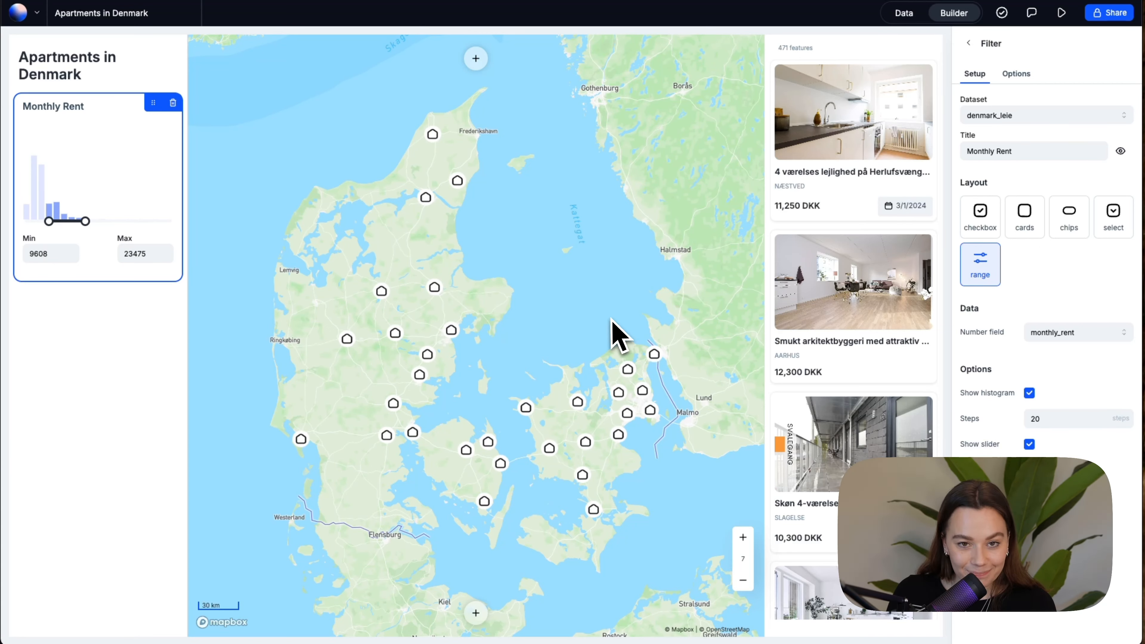
Add a pie chart below the Monthly Rent filter, title it "Rooms" and set its dataset to denmark_leie
click(179, 294)
click(969, 43)
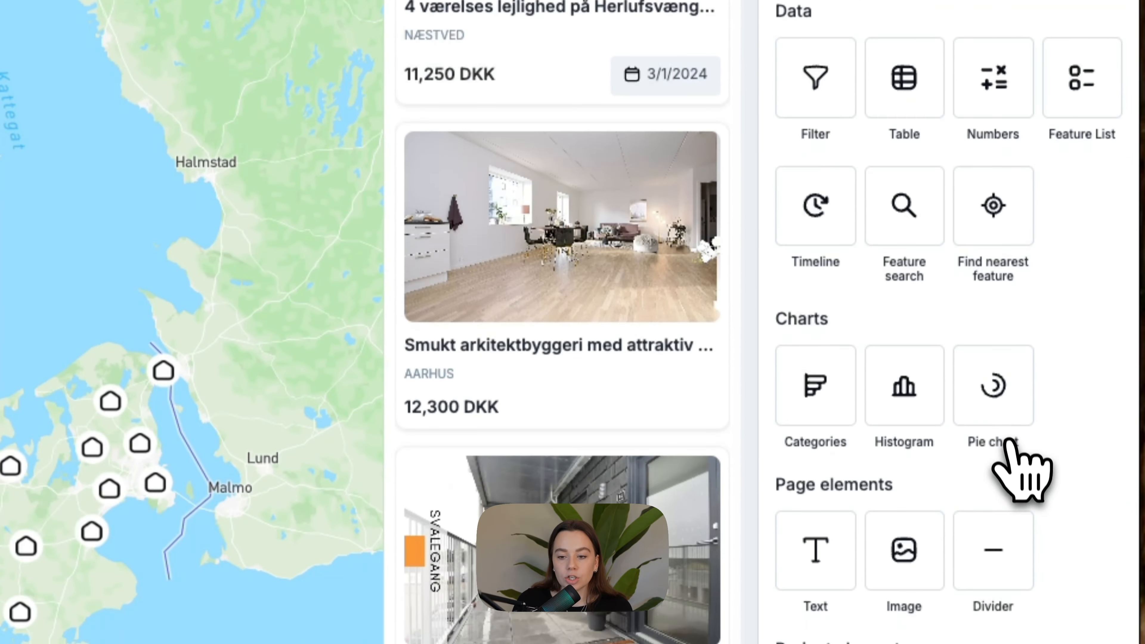
drag(1005, 444, 113, 352)
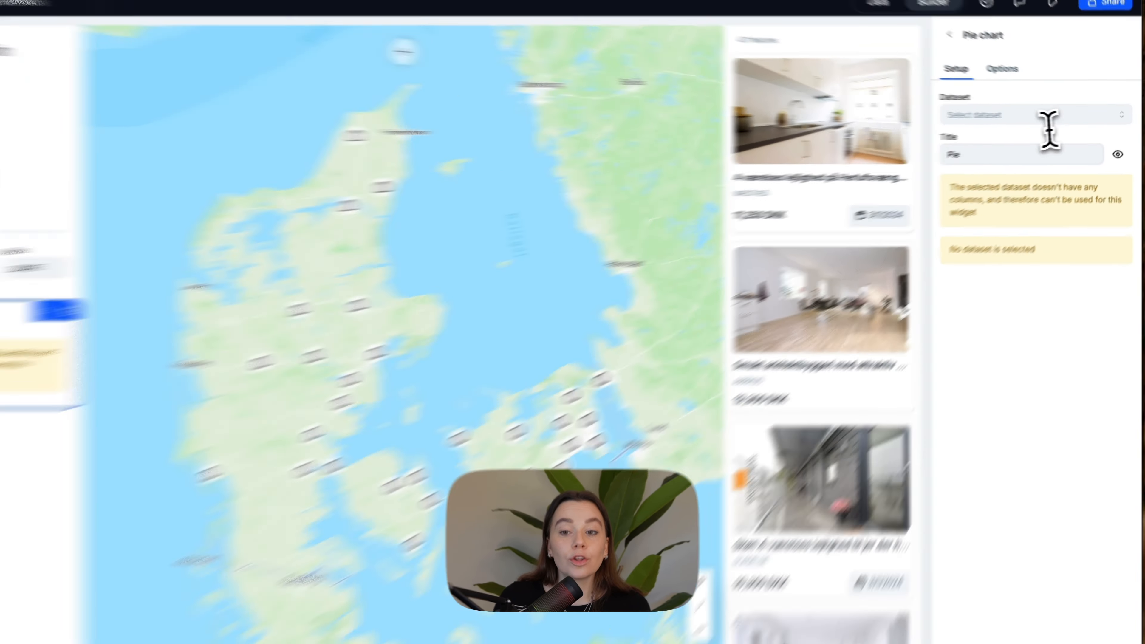
double_click(1028, 151)
text(E)
key(BackSpace)
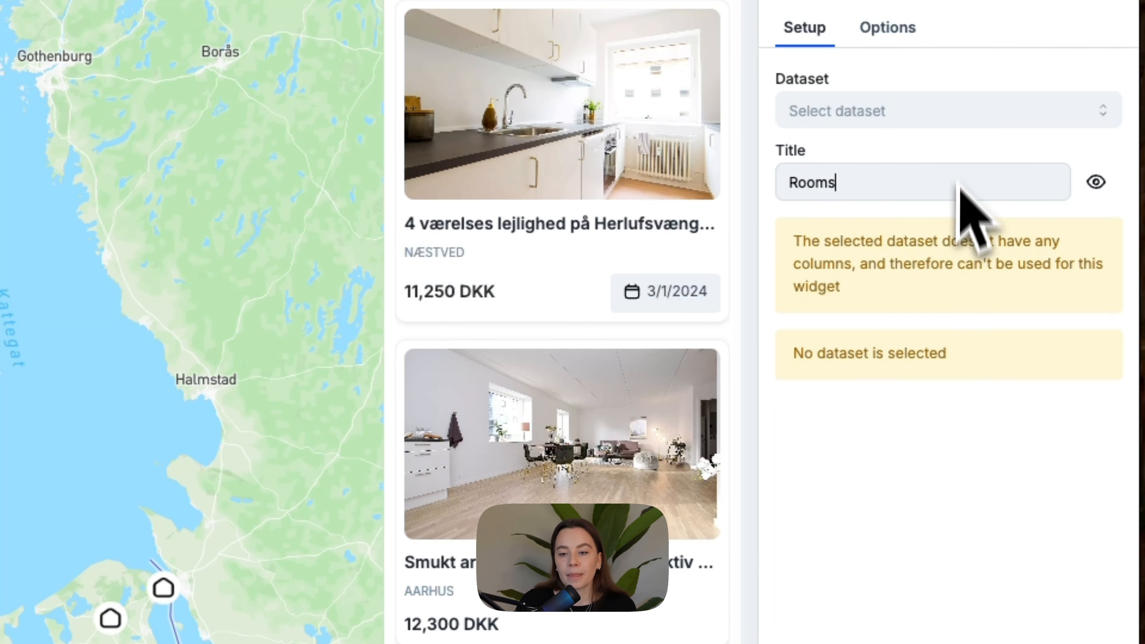
click(952, 114)
click(936, 163)
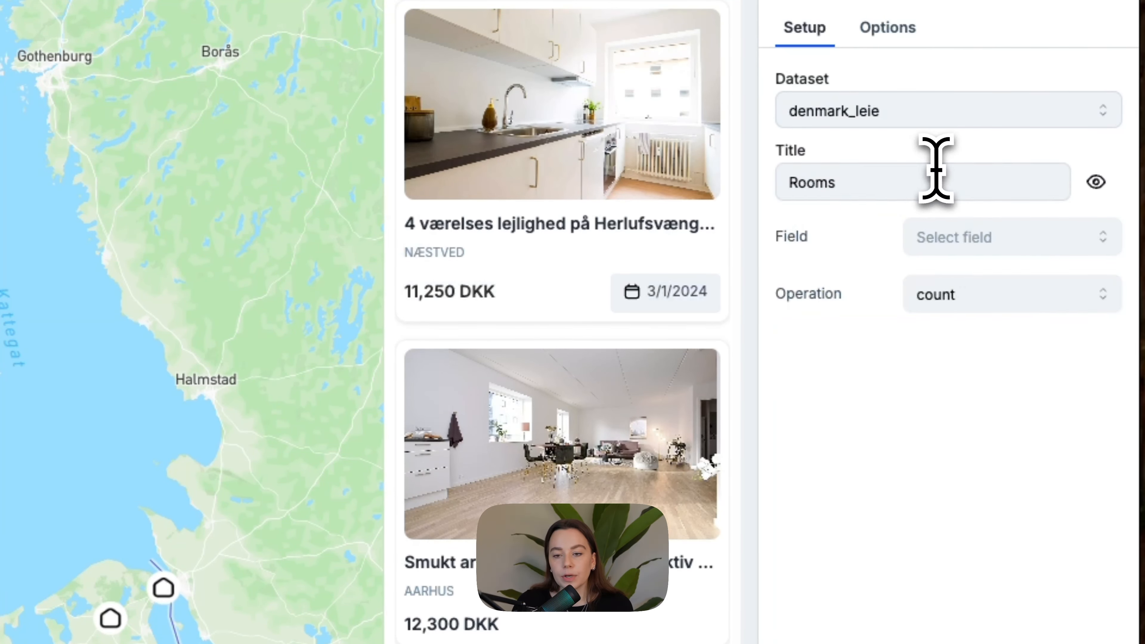
Set the Rooms pie chart's field to rooms and keep count as its operation
click(949, 253)
scroll(951, 379, down, 5)
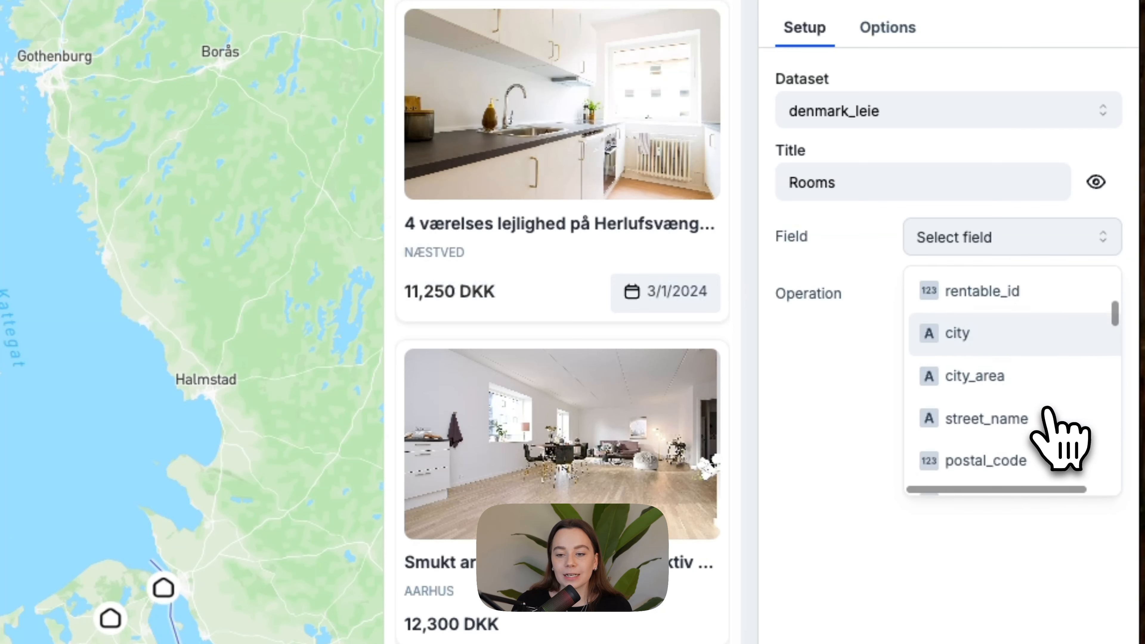
scroll(1045, 409, down, 4)
click(1015, 427)
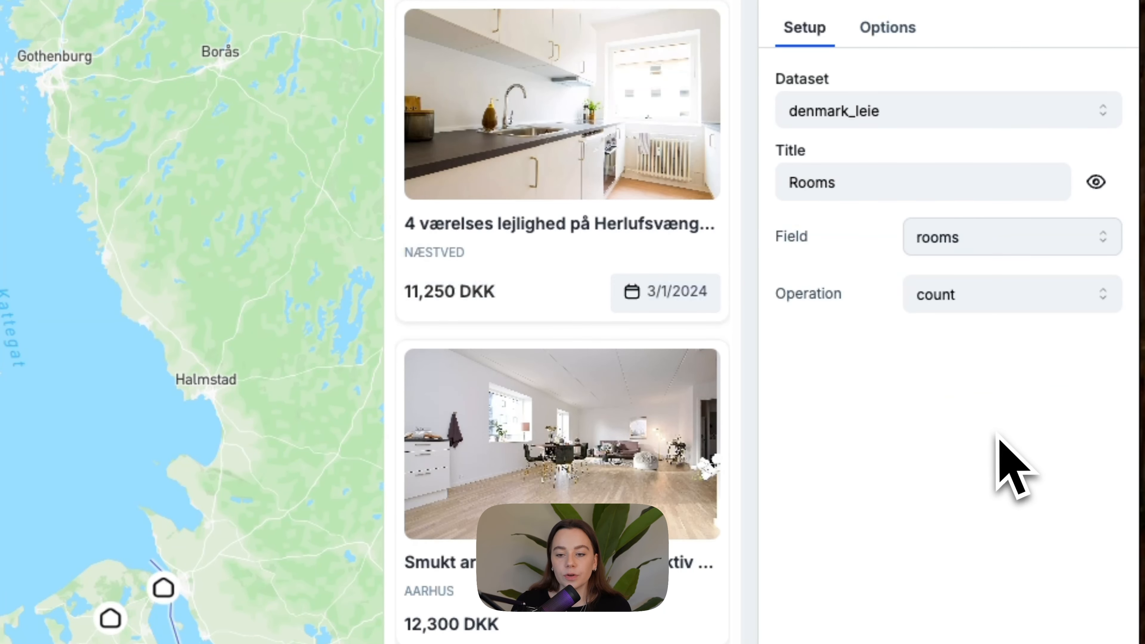
click(965, 303)
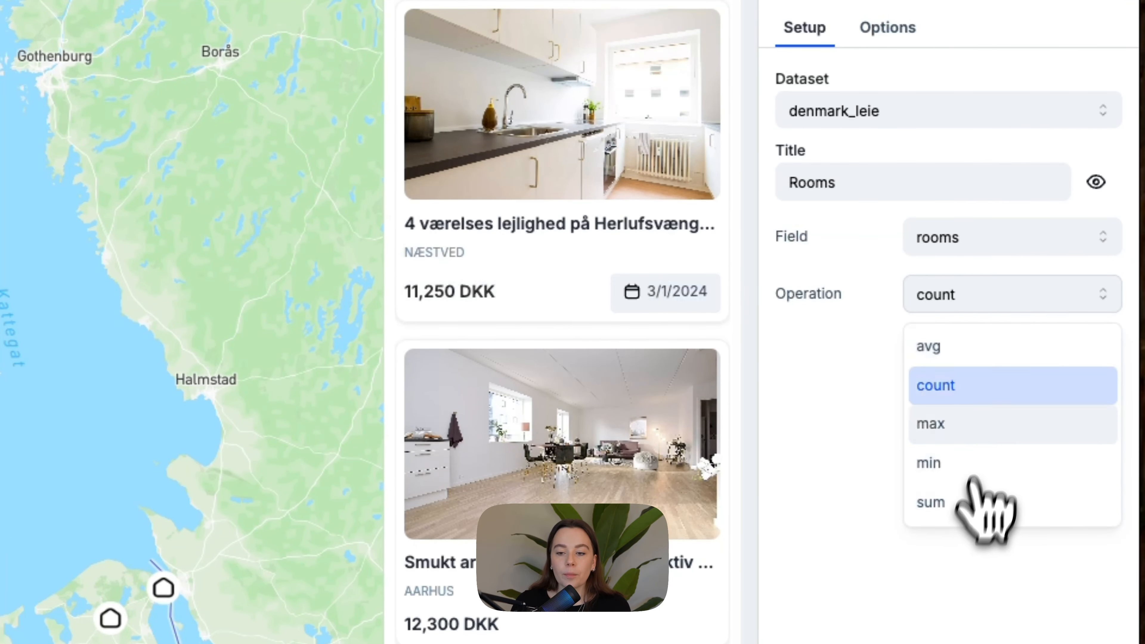
click(994, 390)
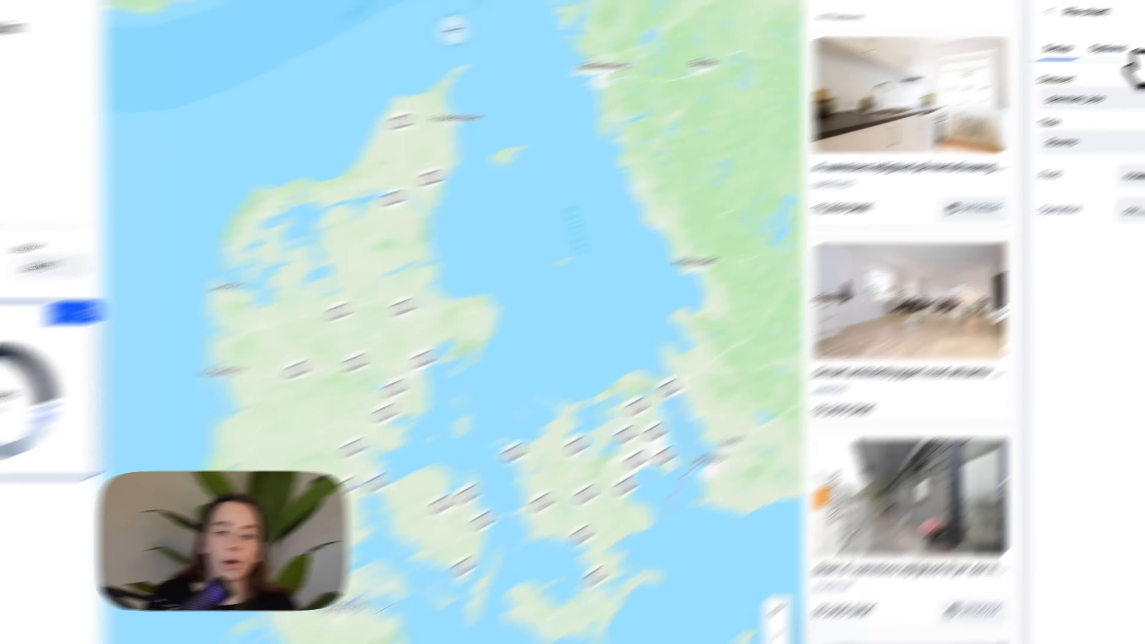
Color the Rooms pie chart with the qualitative palette that runs from blue through green and orange to purple
click(932, 140)
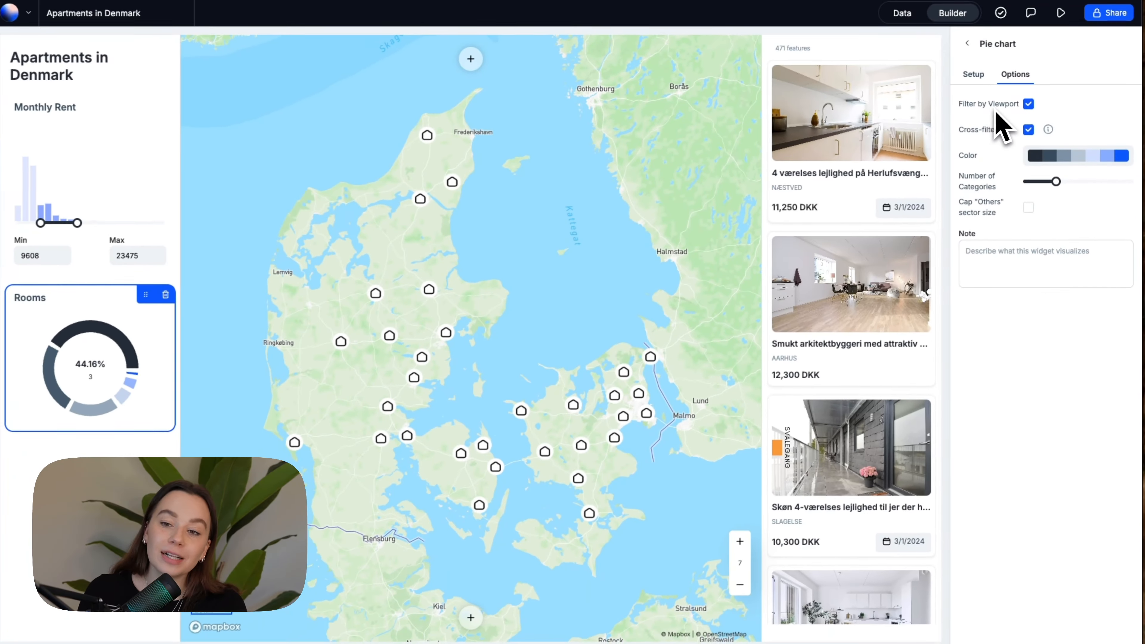
scroll(573, 416, up, 5)
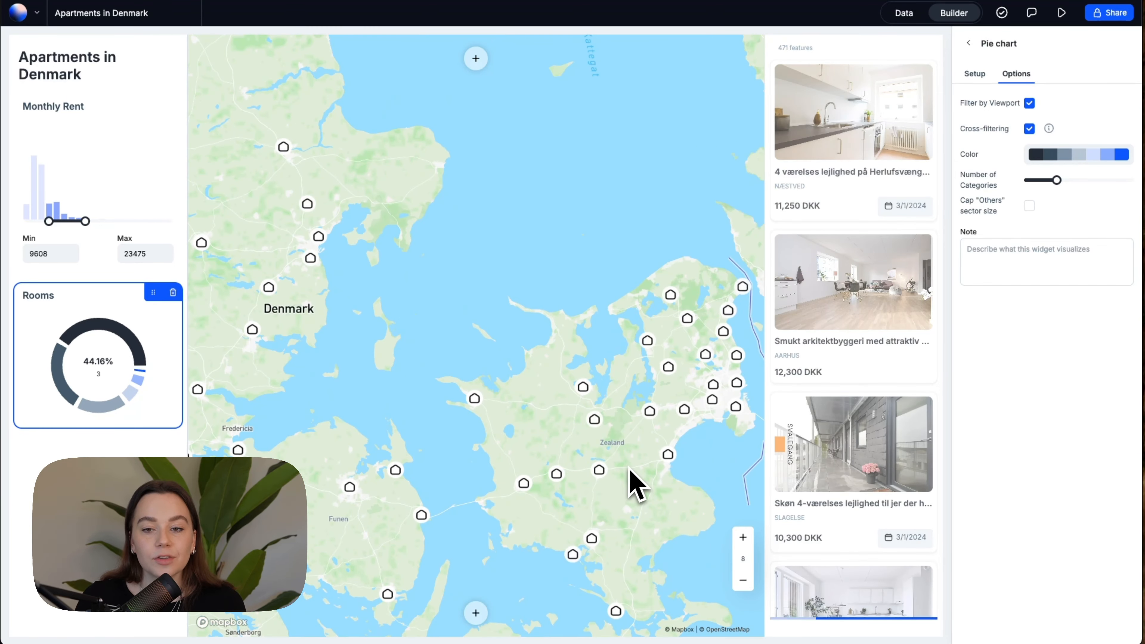
scroll(591, 463, down, 5)
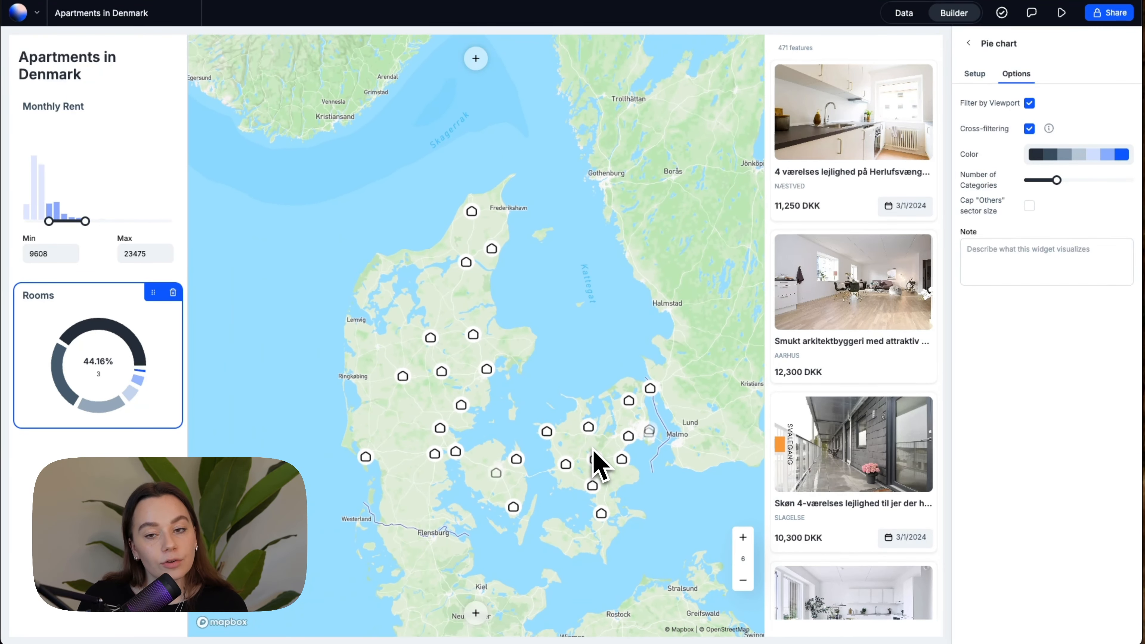
click(1034, 154)
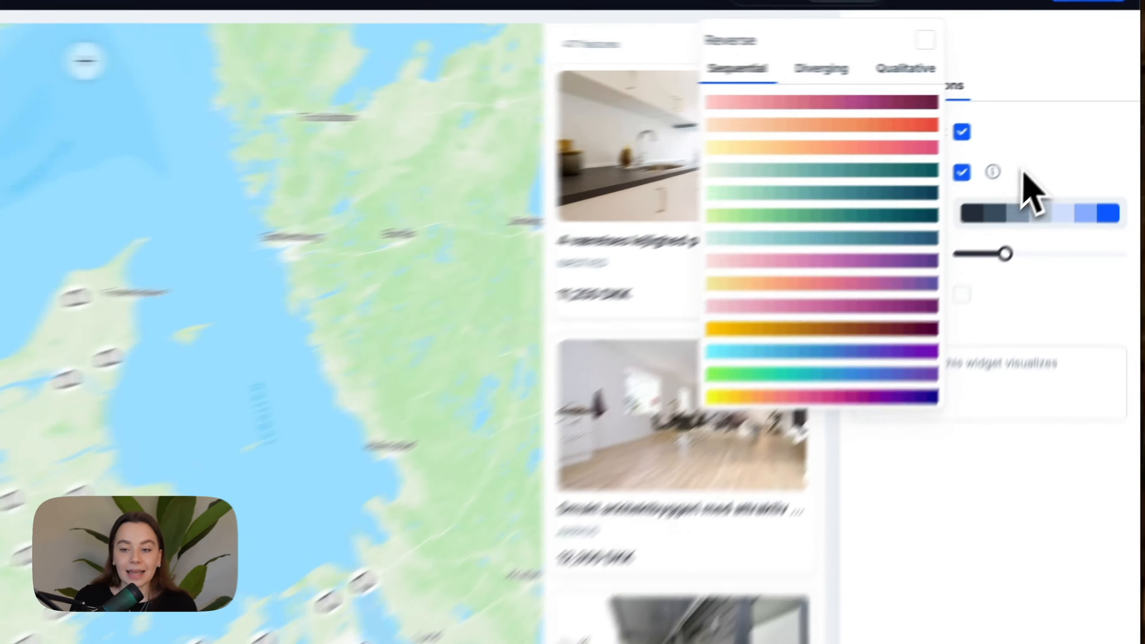
double_click(1067, 130)
click(1072, 154)
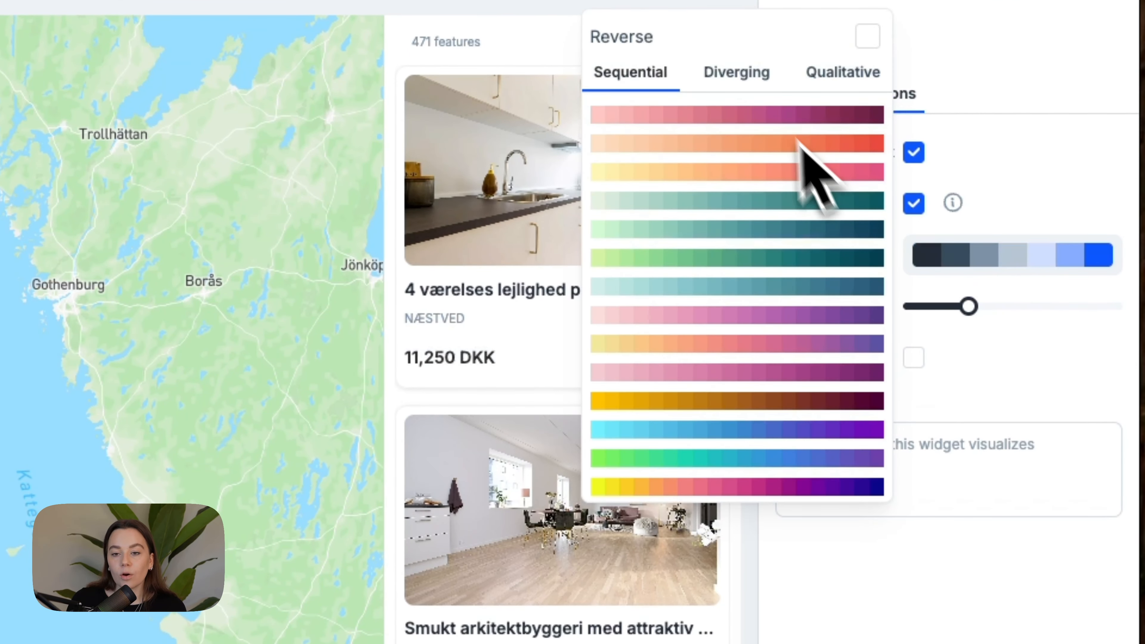
click(818, 75)
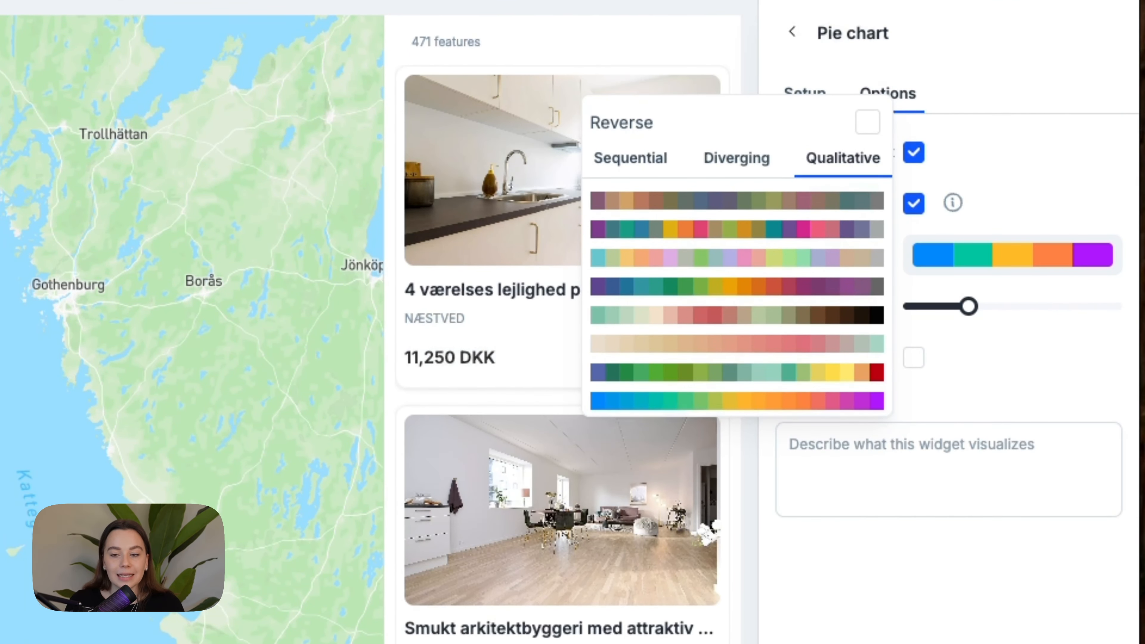
click(896, 639)
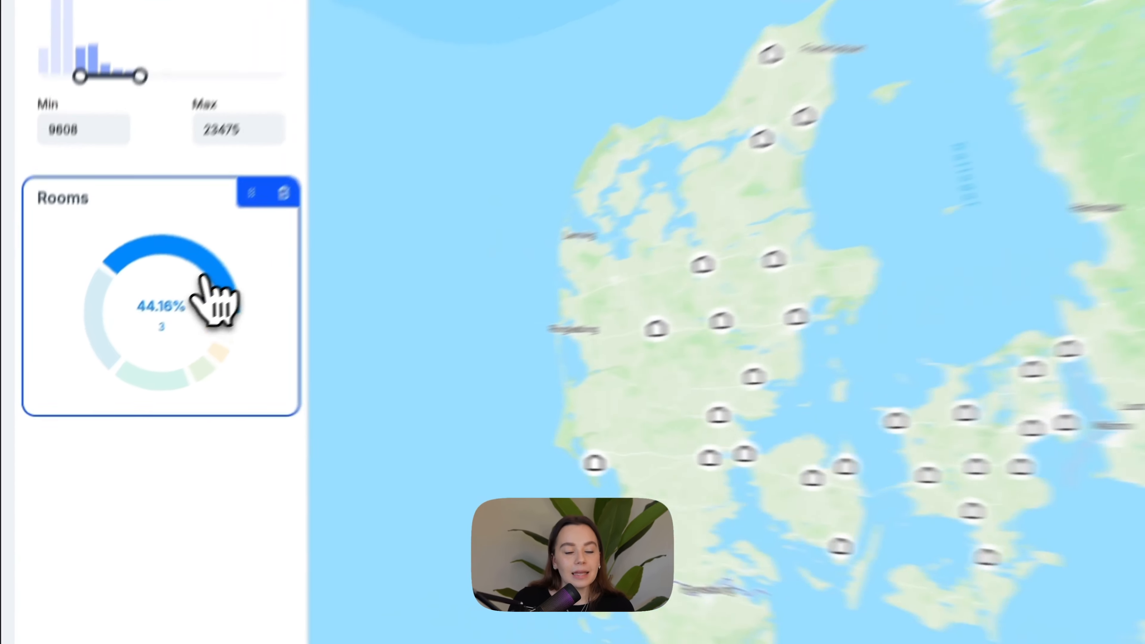
Try filtering the map by the 3-room slice of the Rooms chart, and clear that filter
click(128, 342)
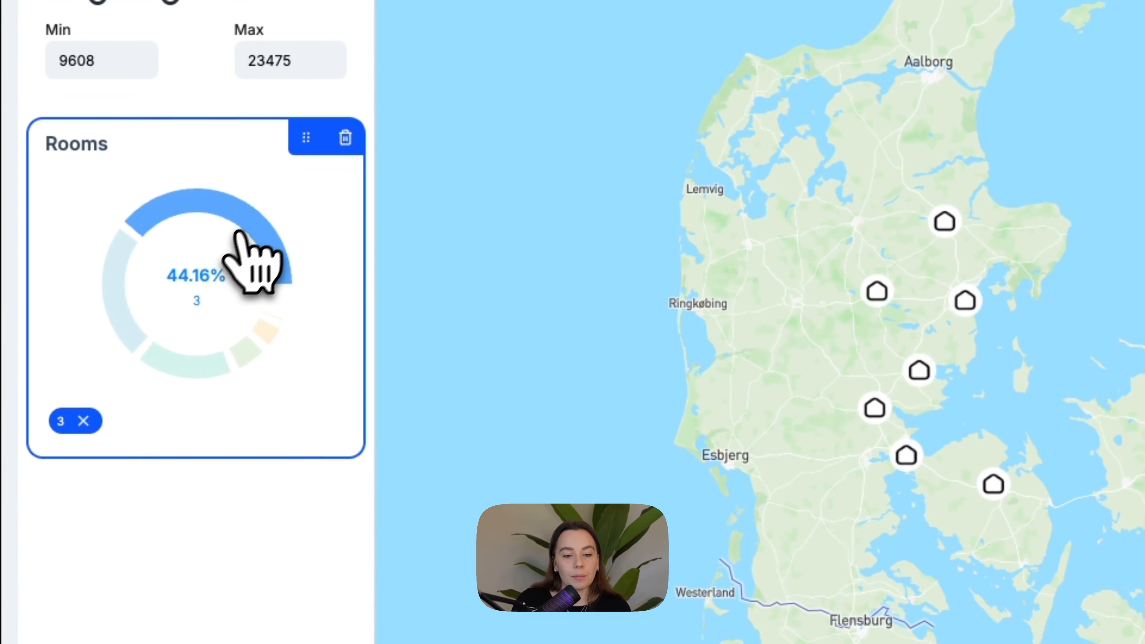
click(84, 421)
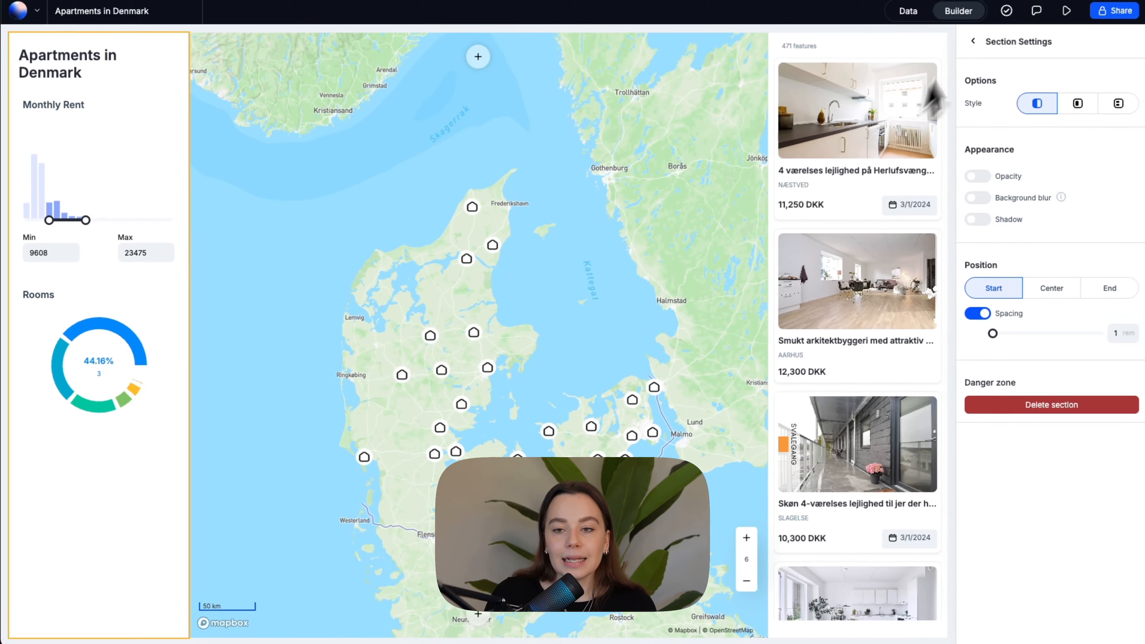
Add a filter below the Rooms chart with denmark_leie as its dataset and size_m2 as its field
click(972, 43)
drag(981, 208, 95, 524)
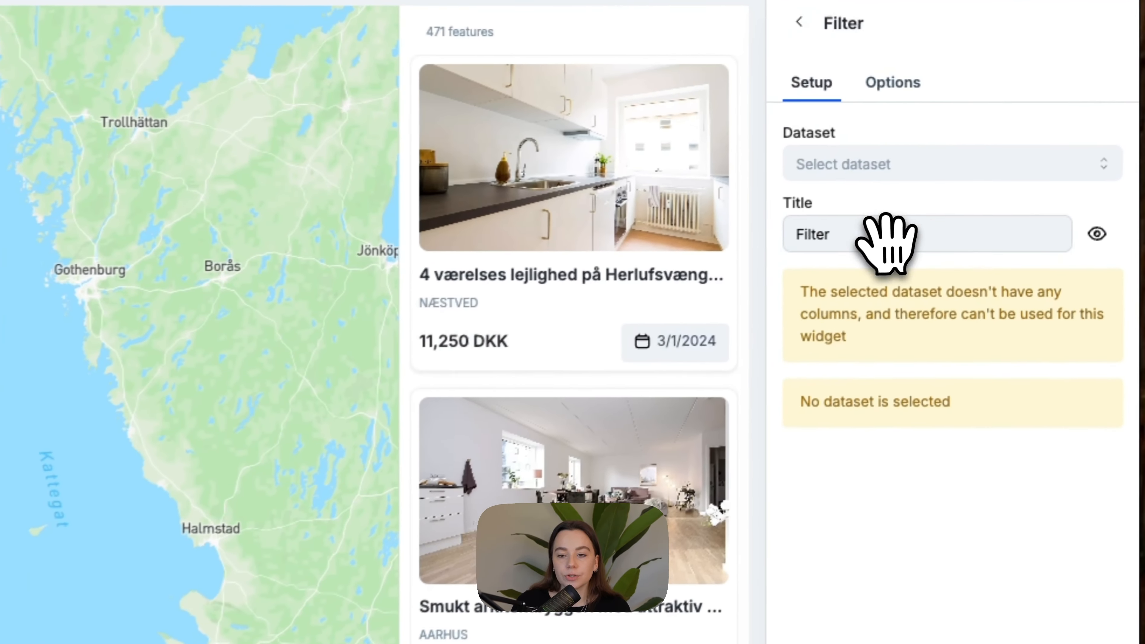
click(945, 143)
click(951, 185)
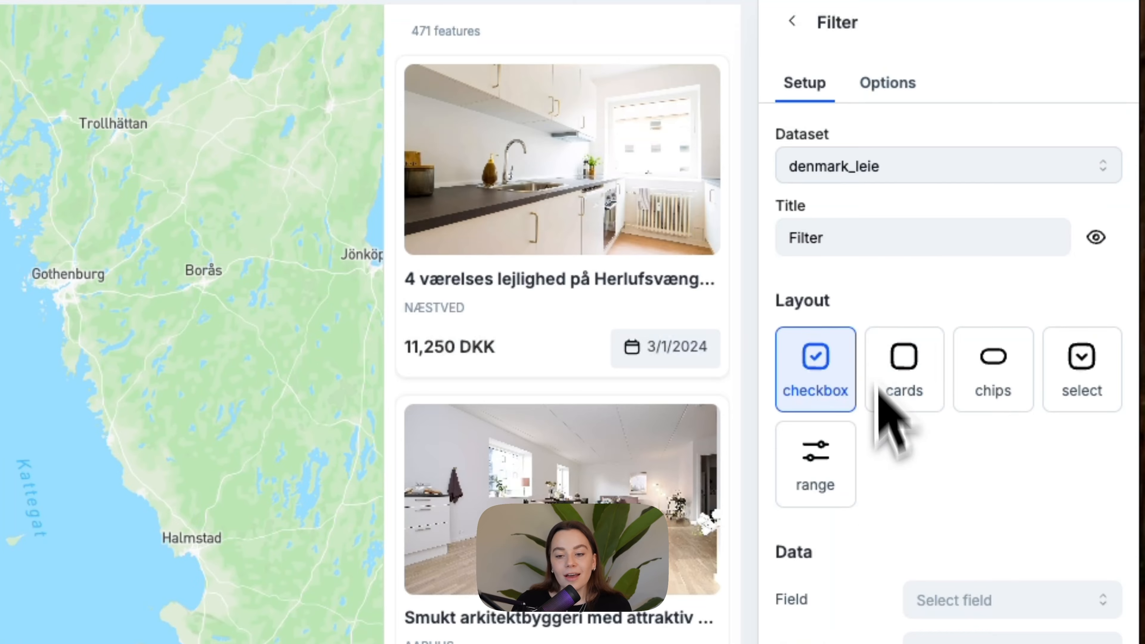
click(999, 601)
scroll(1010, 489, down, 5)
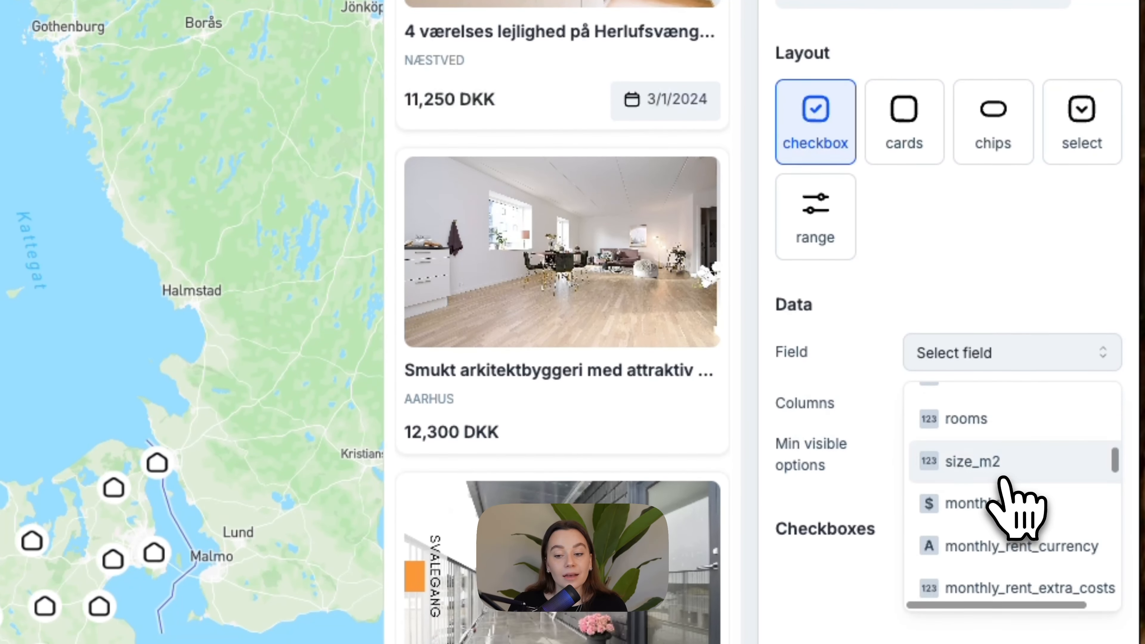
scroll(1006, 501, up, 3)
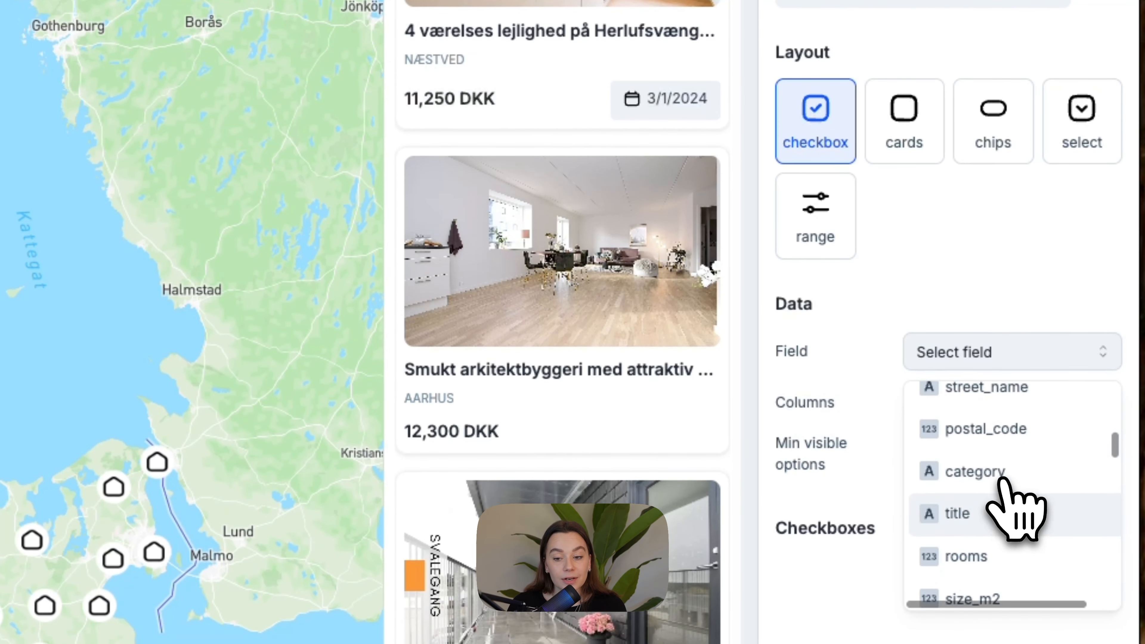
scroll(1004, 556, down, 1)
click(999, 542)
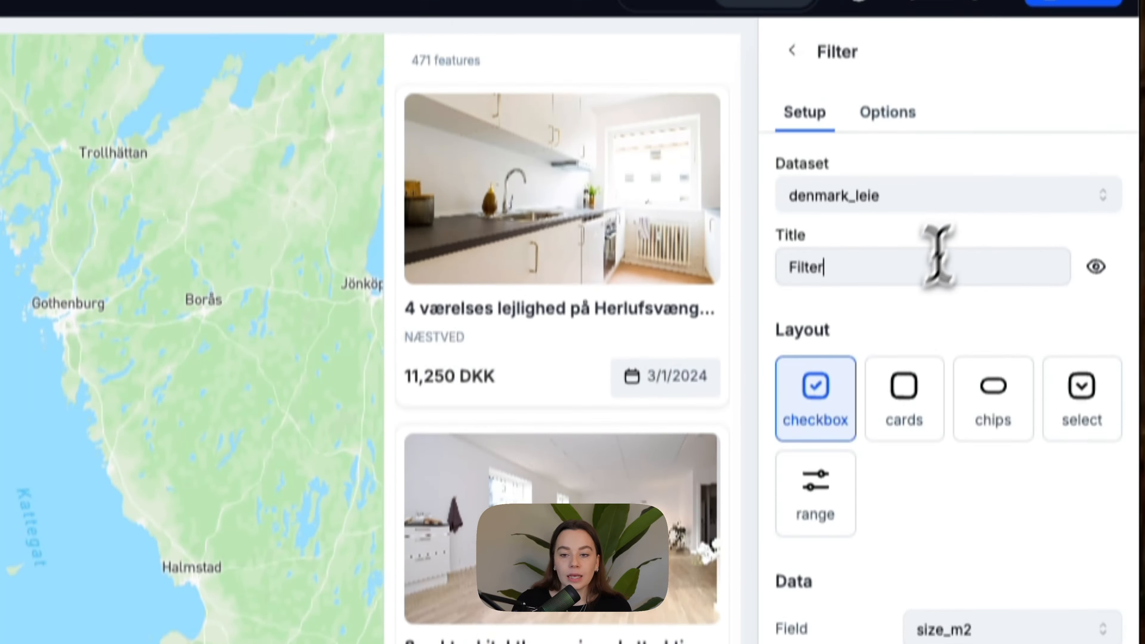
Title the new filter "Square Metres" and give it the range layout with 20 histogram steps
key(ctrl+a)
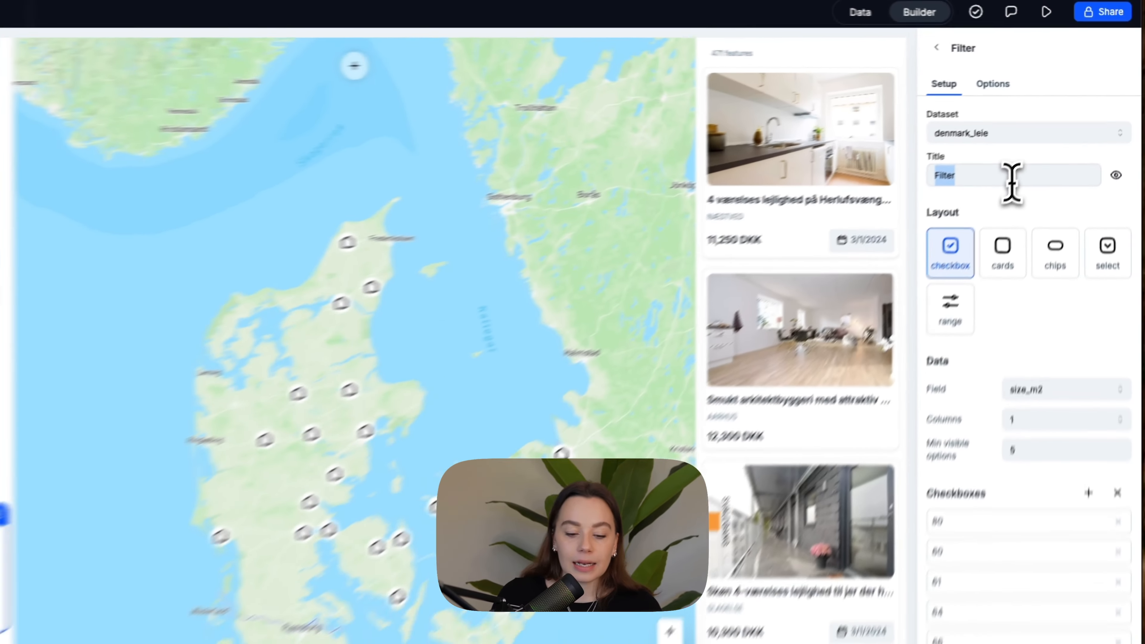
text(Square Metres)
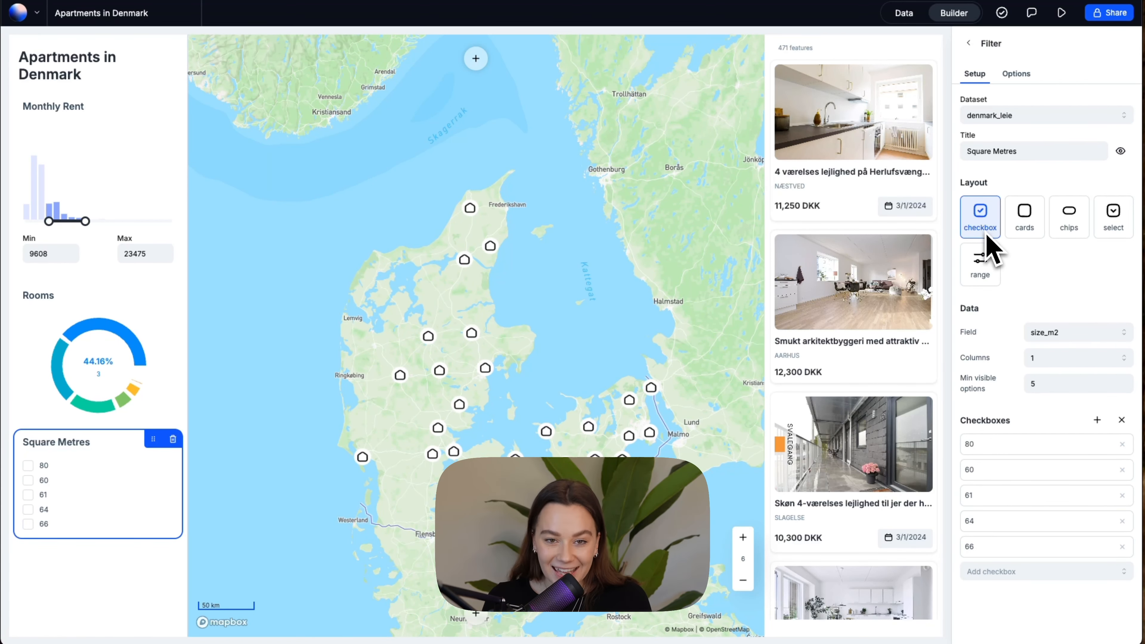
click(982, 266)
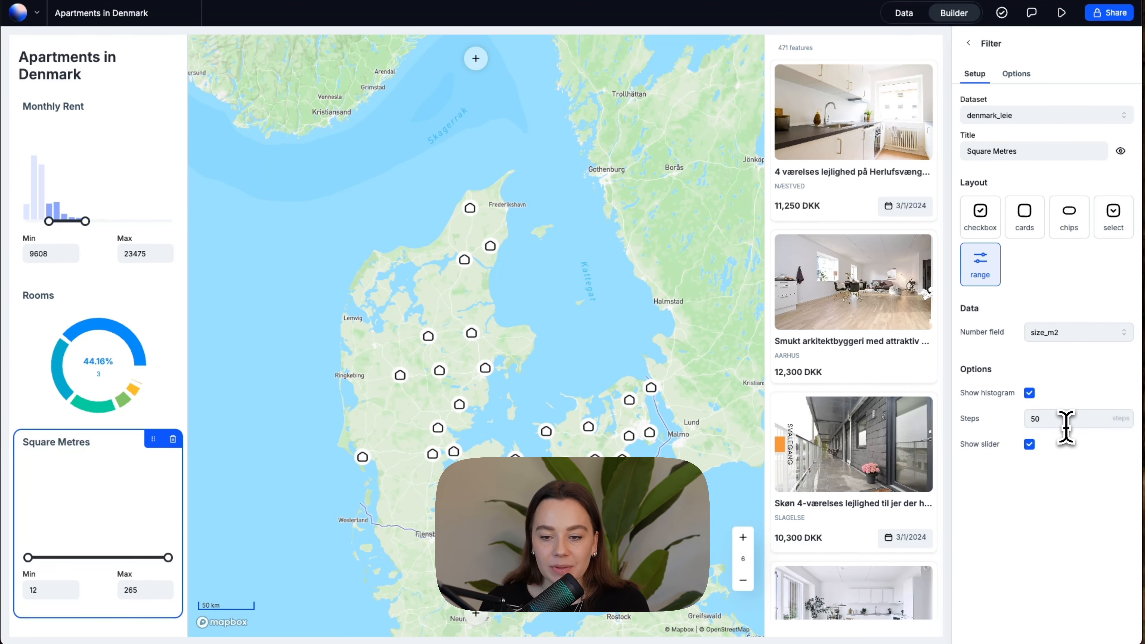
text(20)
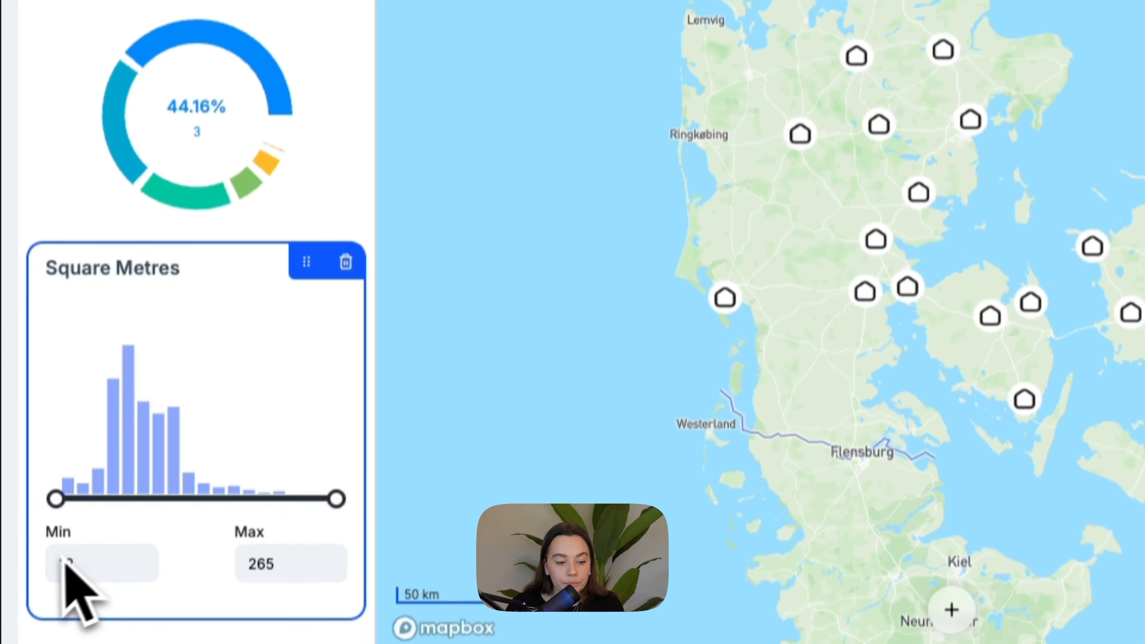
Try the Square Metres range with a minimum of 90 on the map, and return the minimum to 12
drag(55, 543, 128, 543)
drag(129, 472, 142, 472)
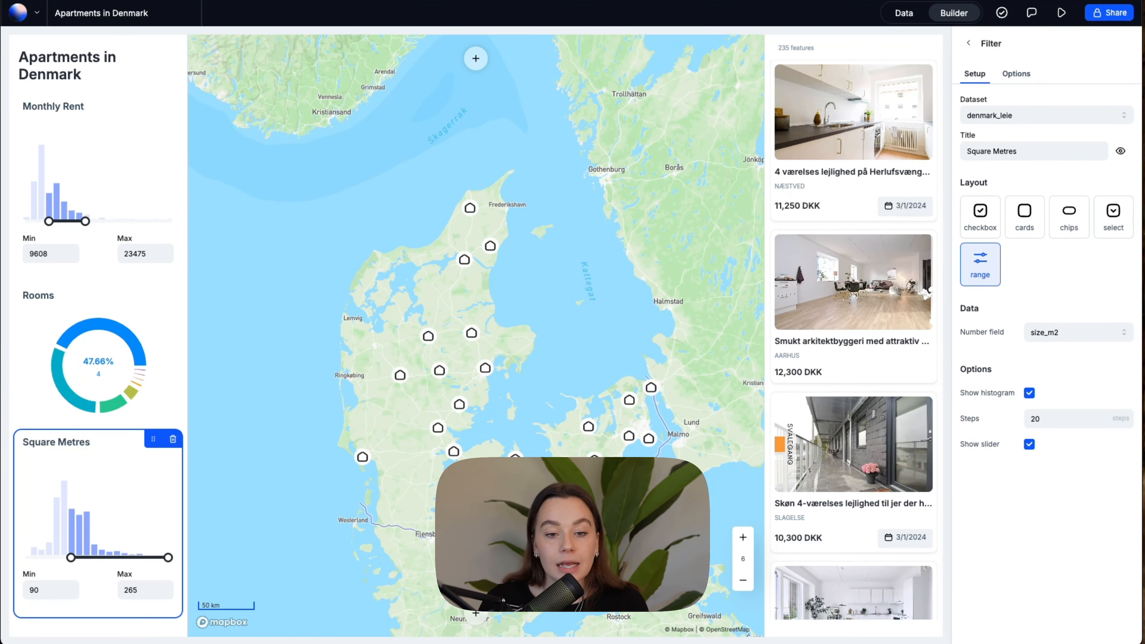
scroll(593, 487, up, 5)
drag(571, 486, 616, 479)
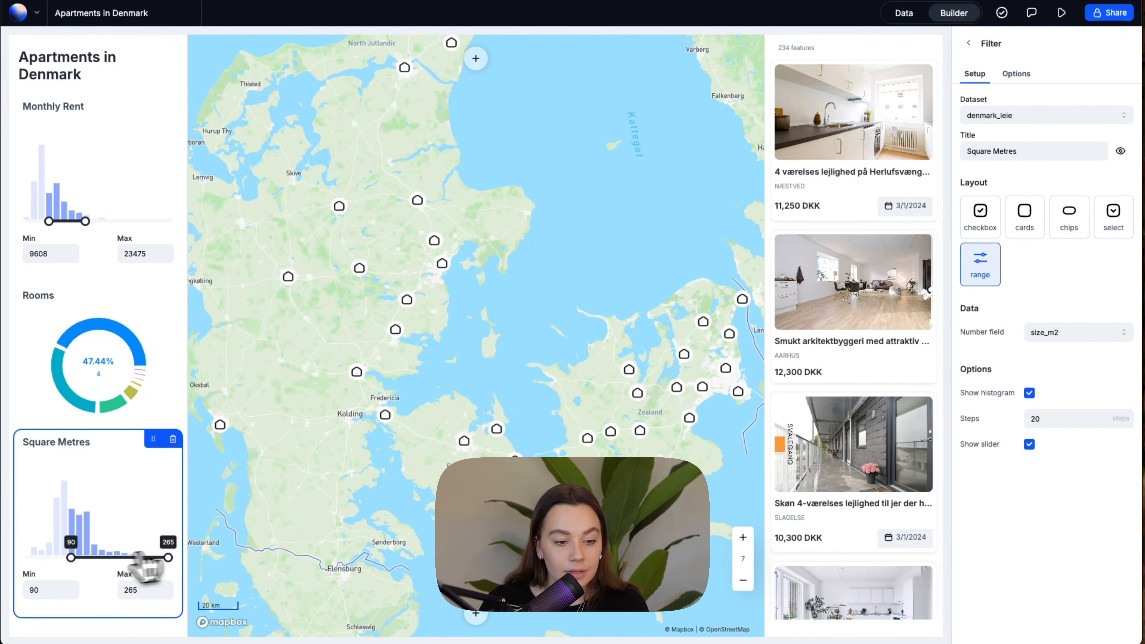
drag(40, 559, 29, 559)
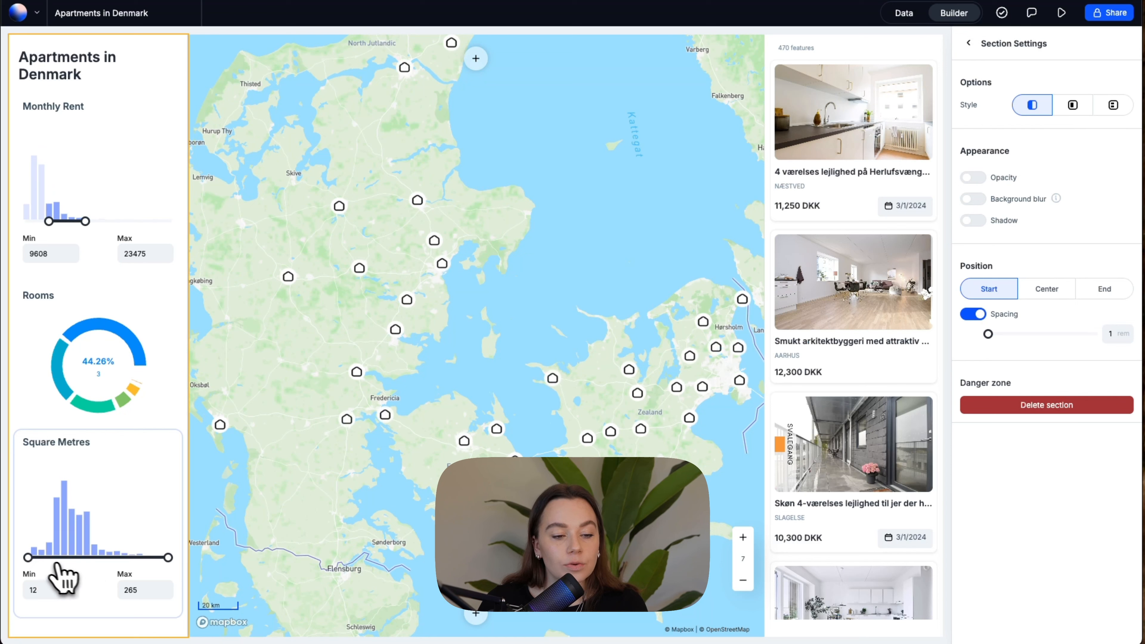
Narrow the Square Metres range to 78–115 and raise the Monthly Rent minimum to 16325 to try the combined filters on the map
click(51, 559)
drag(28, 558, 64, 559)
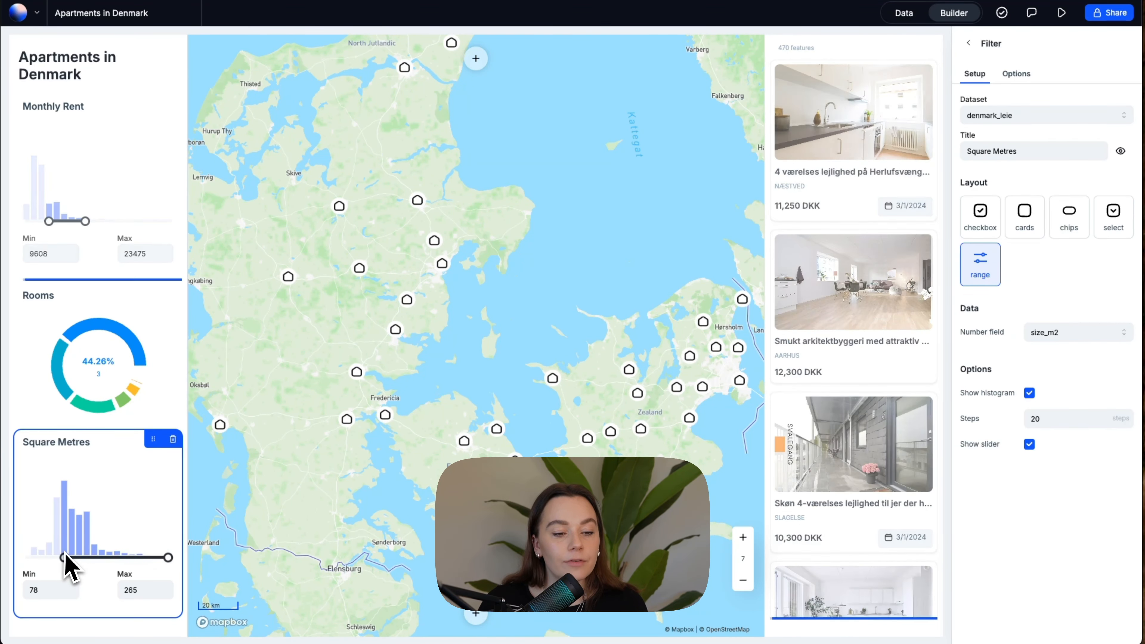
drag(155, 559, 85, 559)
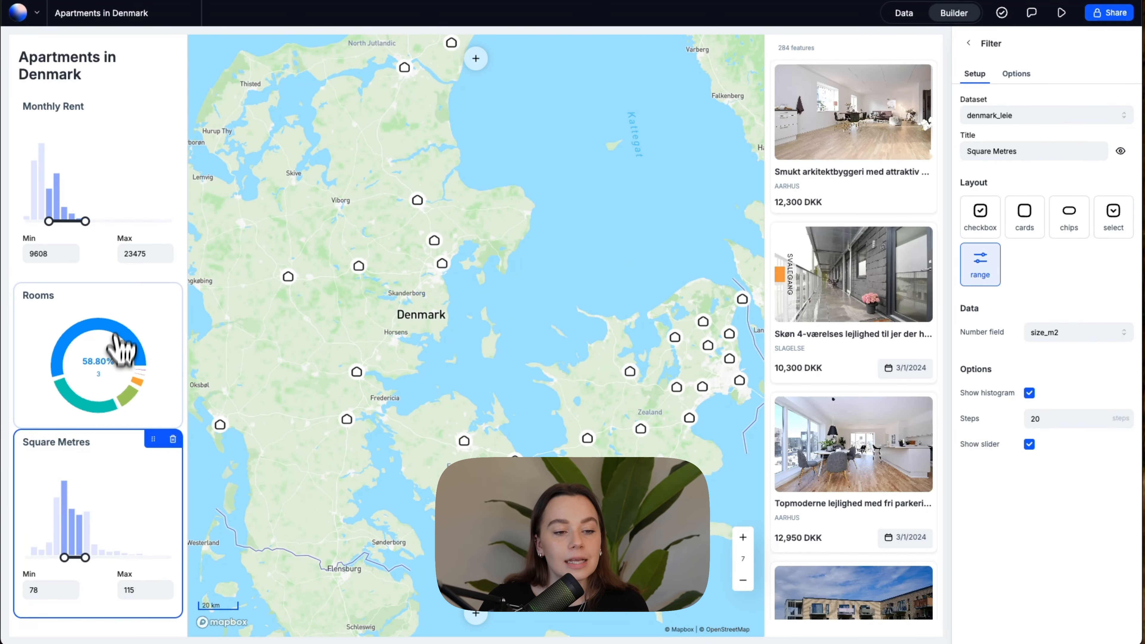
click(88, 323)
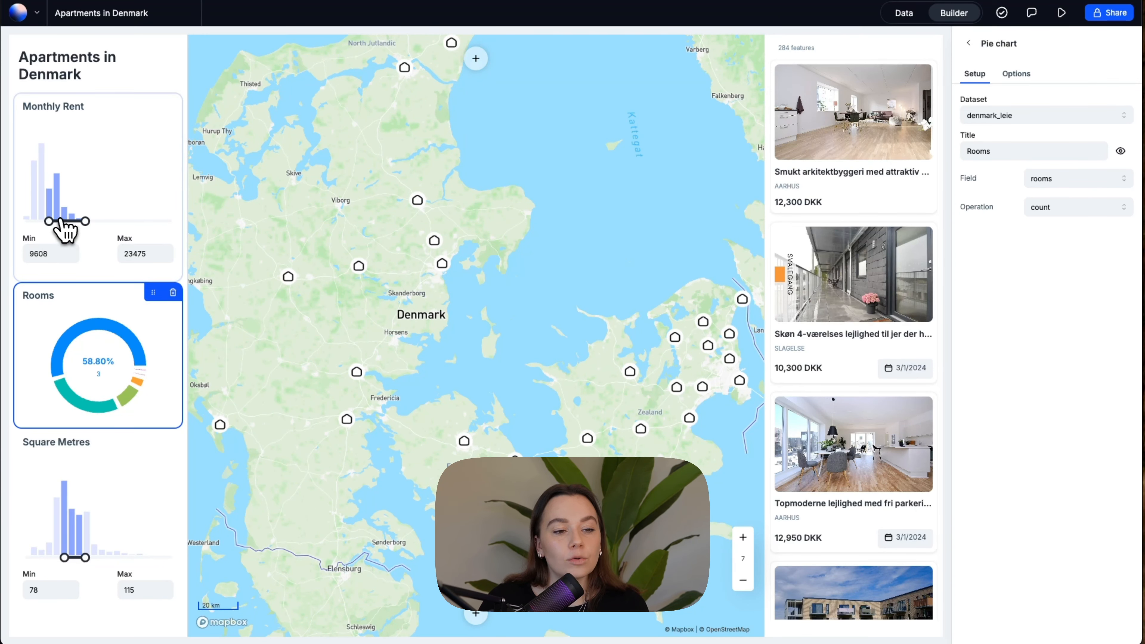
click(50, 221)
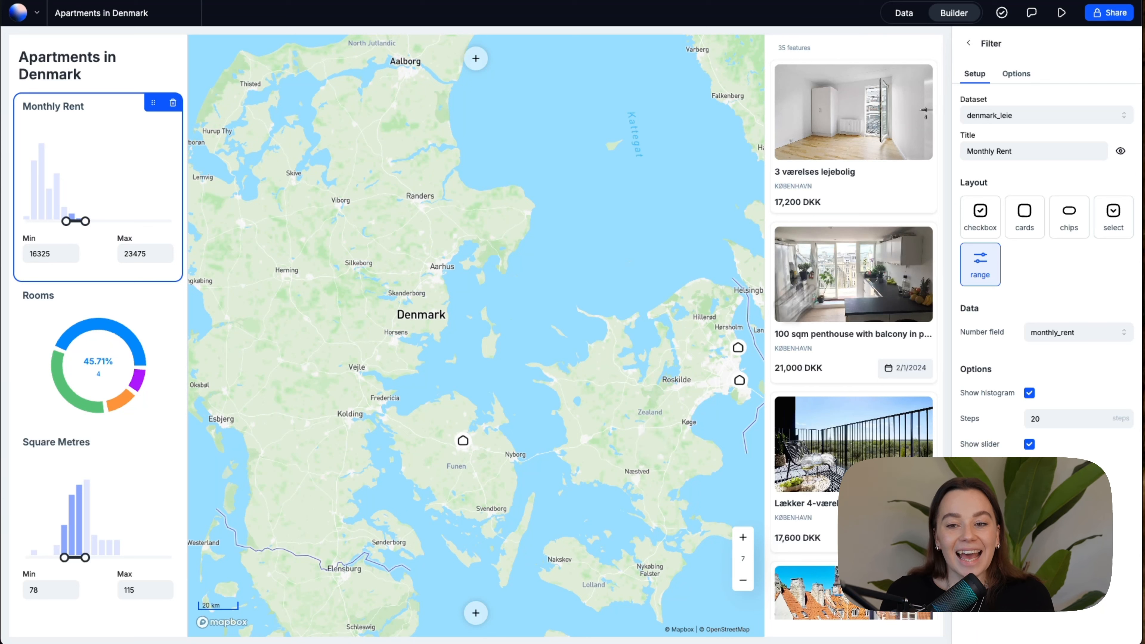
Leave the Monthly Rent filter's settings and open the preview of the finished map app
click(968, 43)
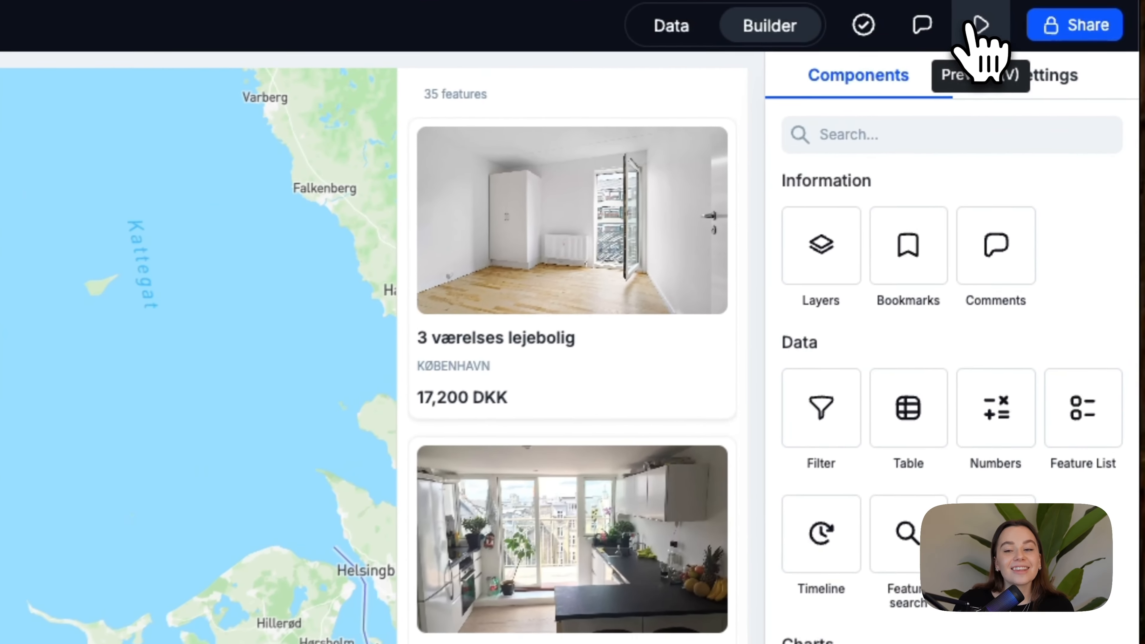
click(976, 34)
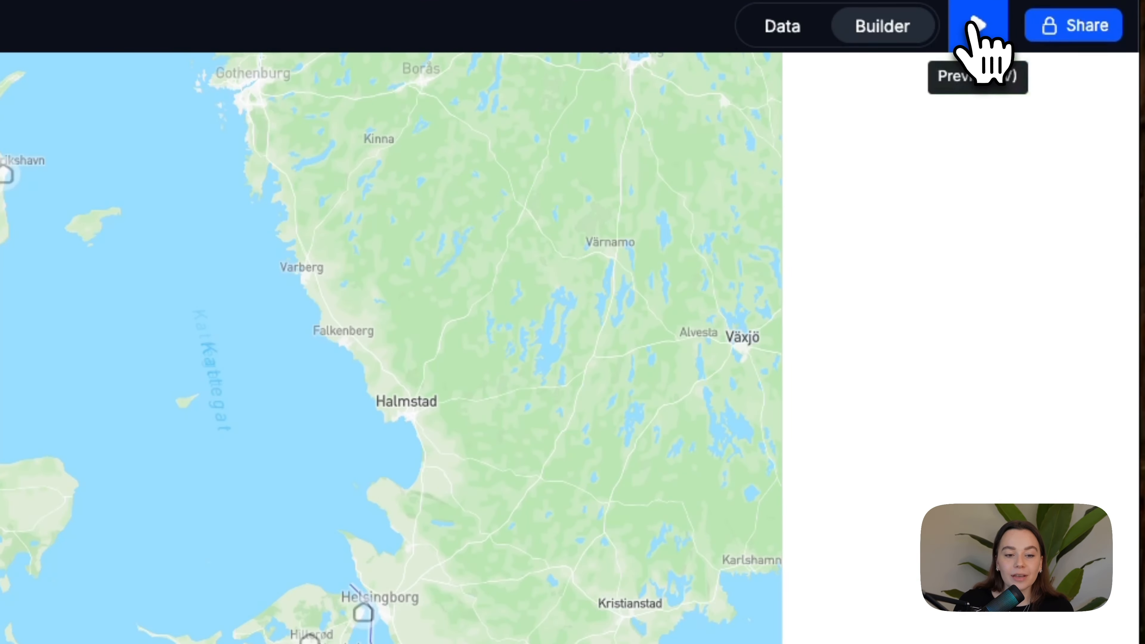